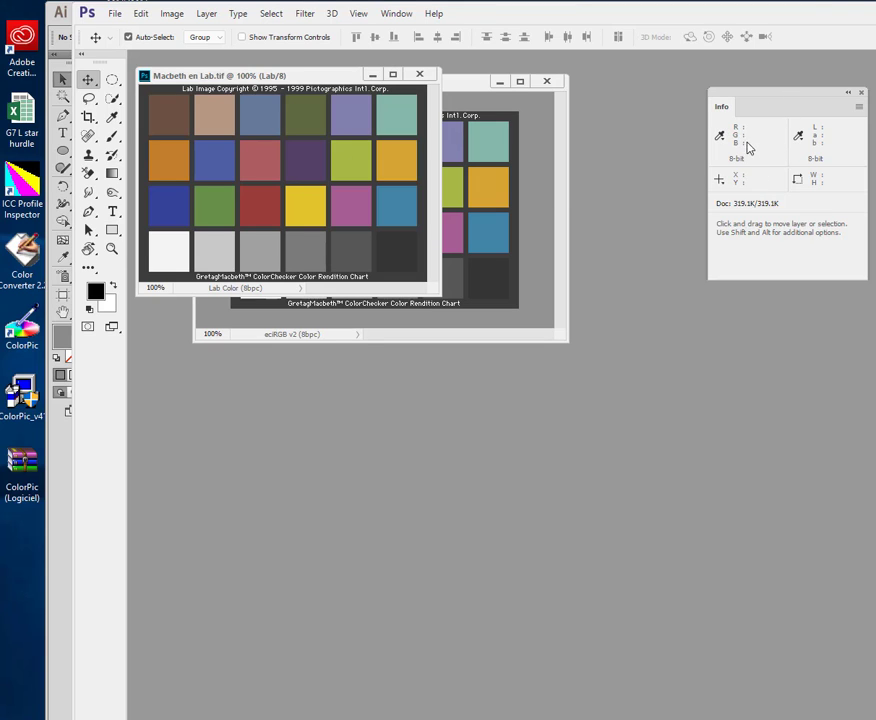
Bring the eciRGB v2 Macbeth chart forward and sample its brown patch with the Eyedropper, checking the Info readout's color mode options.
click(475, 86)
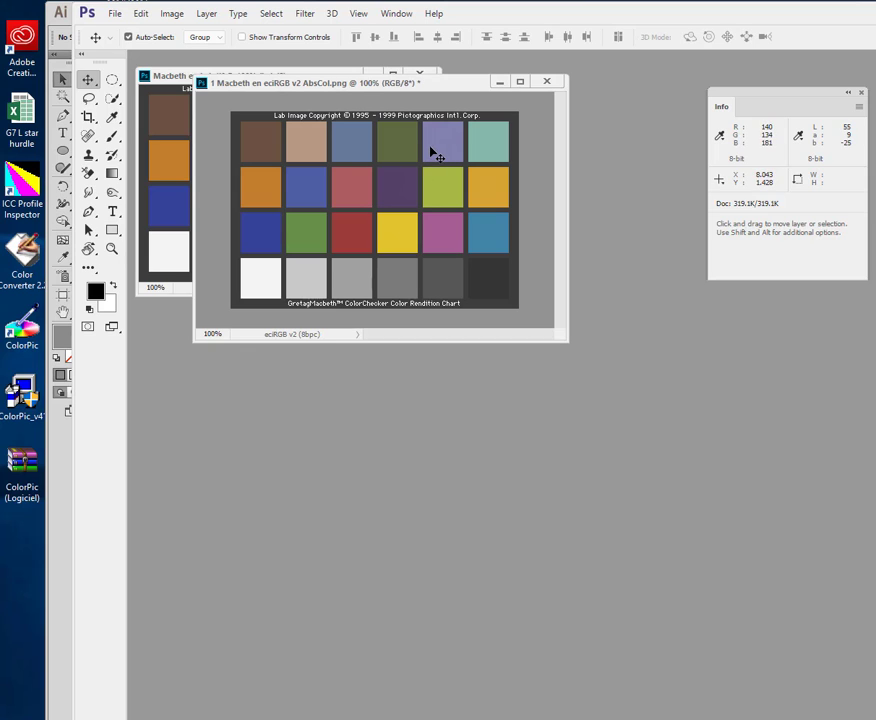
click(113, 117)
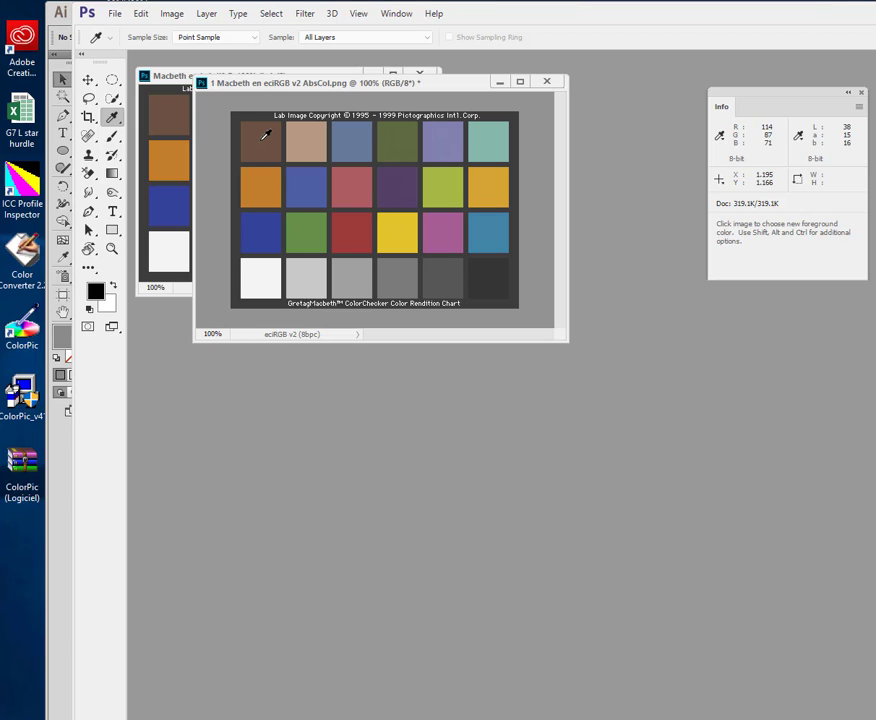
click(720, 138)
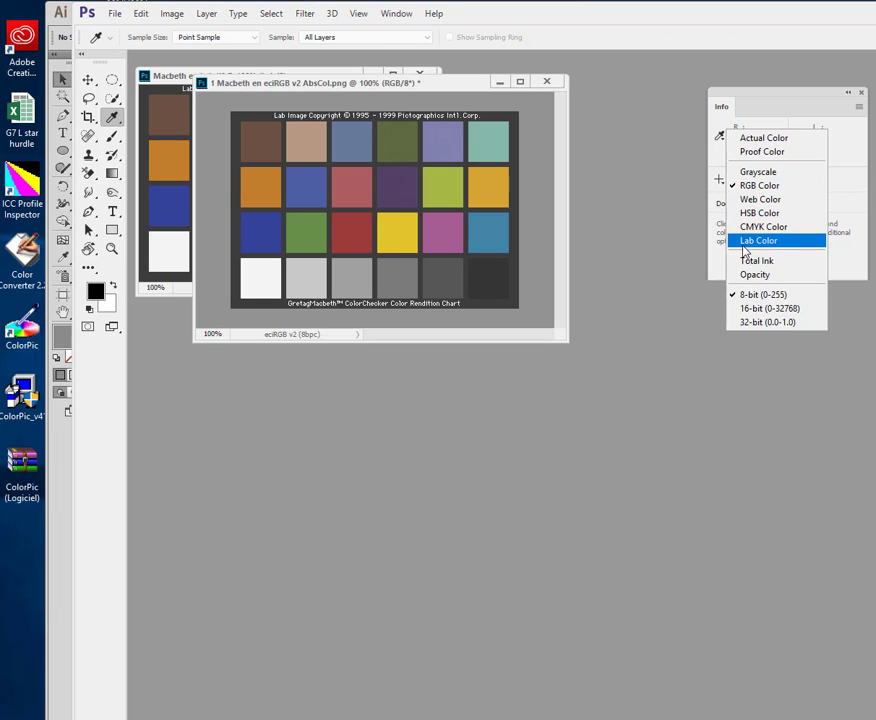
click(720, 160)
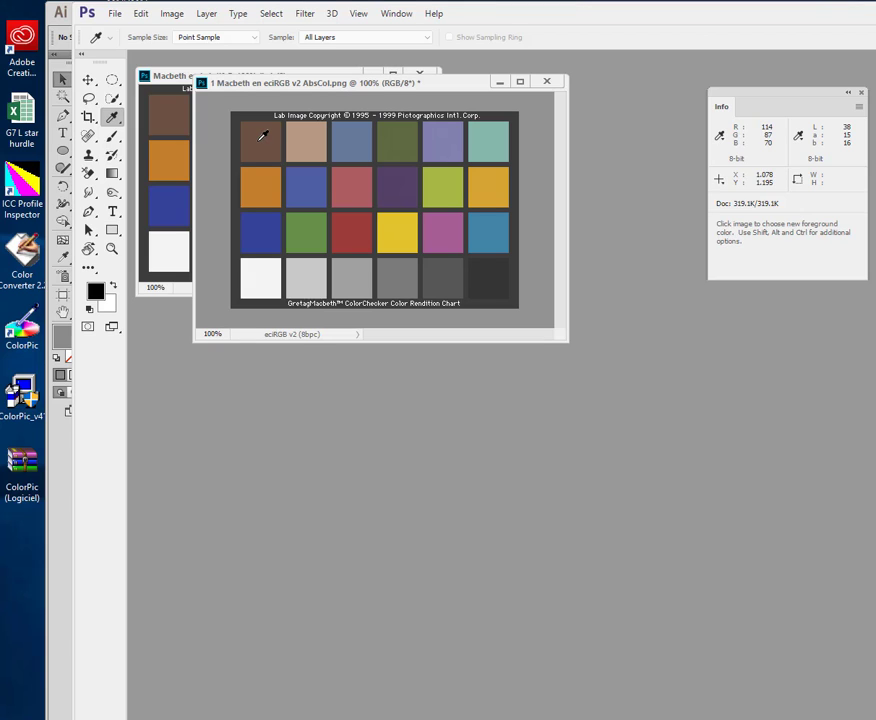
Show the Visage.jpg image and zoom in closely to inspect its individual pixels.
click(396, 16)
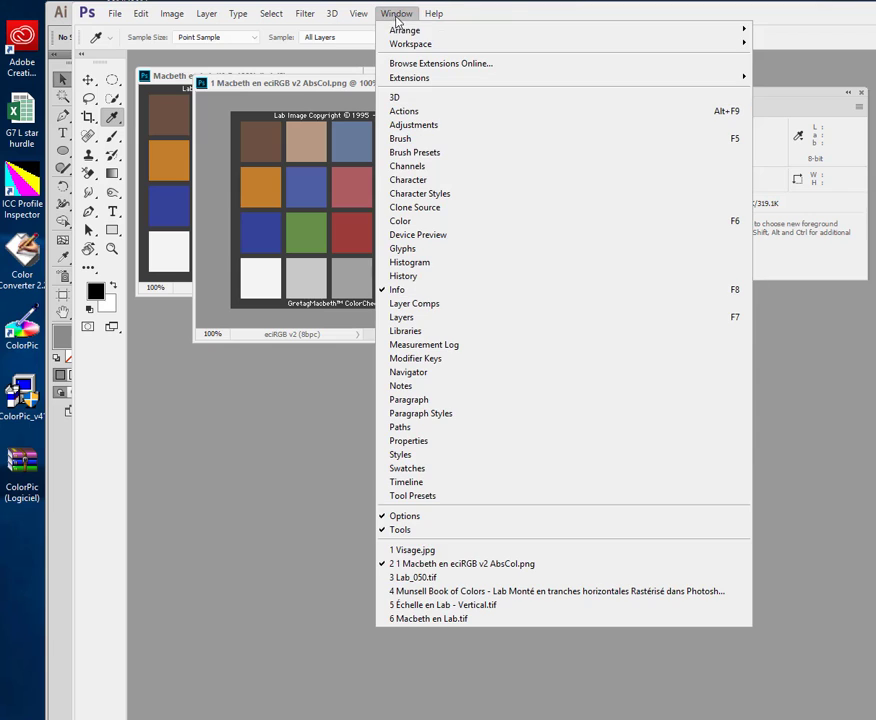
click(440, 553)
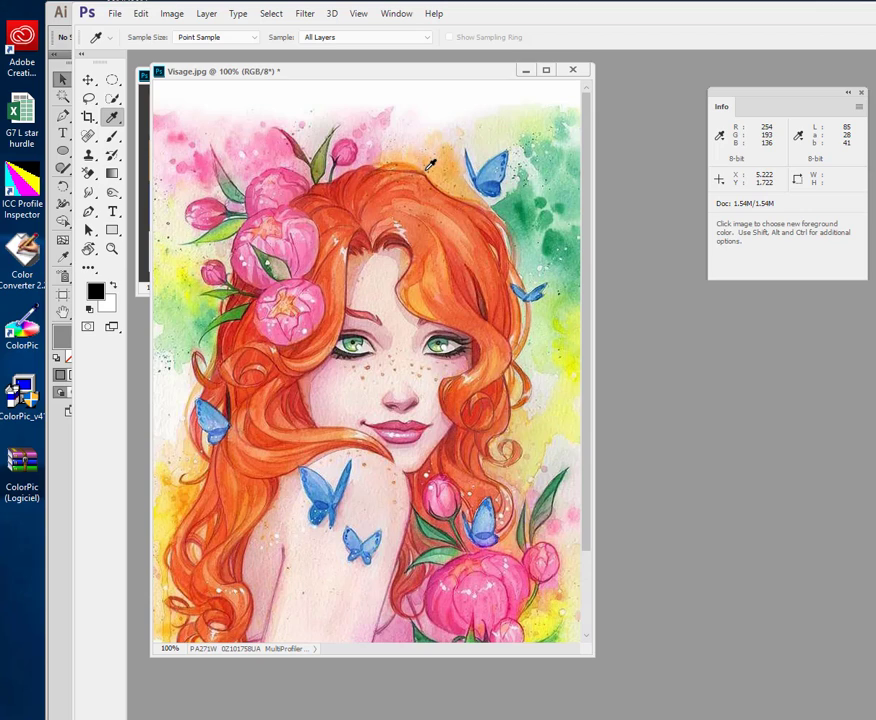
scroll(430, 165, up, 10)
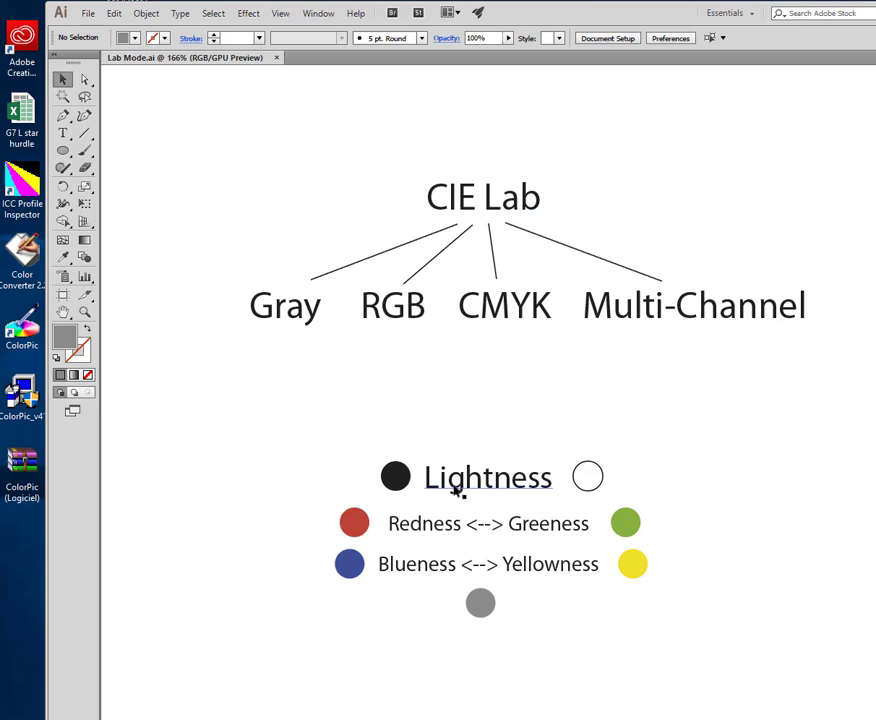
In Illustrator's Lab Mode.ai, highlight the L of Lightness and the words Redness, Greeness, Blueness and Yellowness one after another.
key(t)
drag(440, 480, 424, 480)
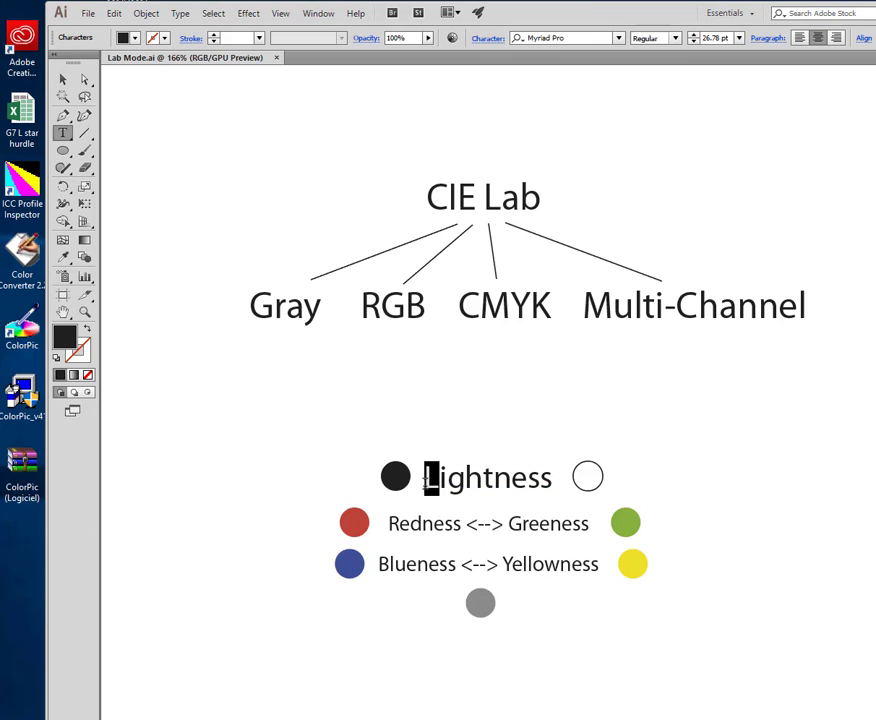
click(527, 480)
double_click(420, 524)
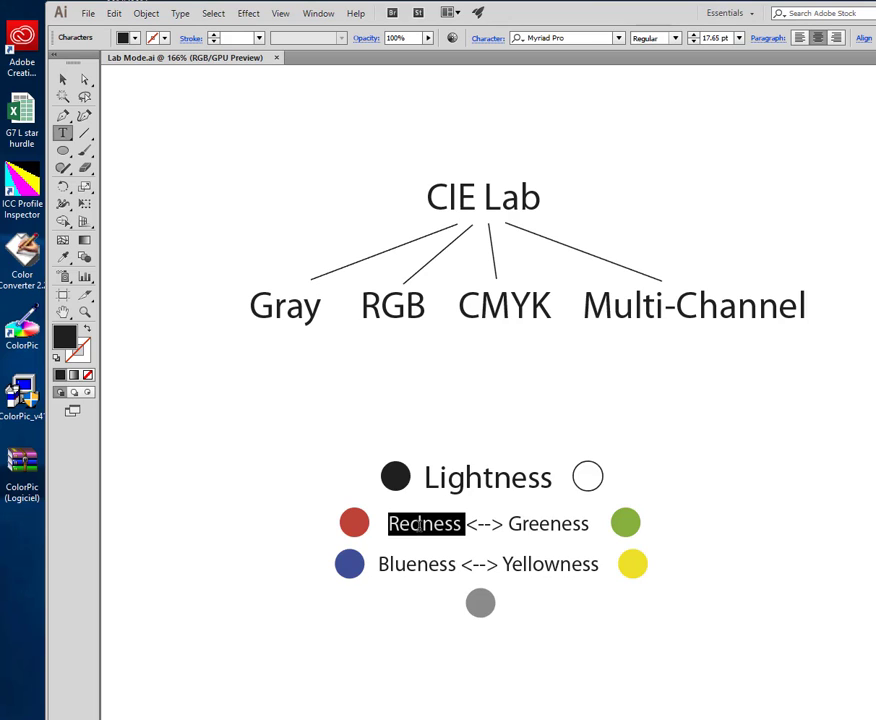
double_click(543, 524)
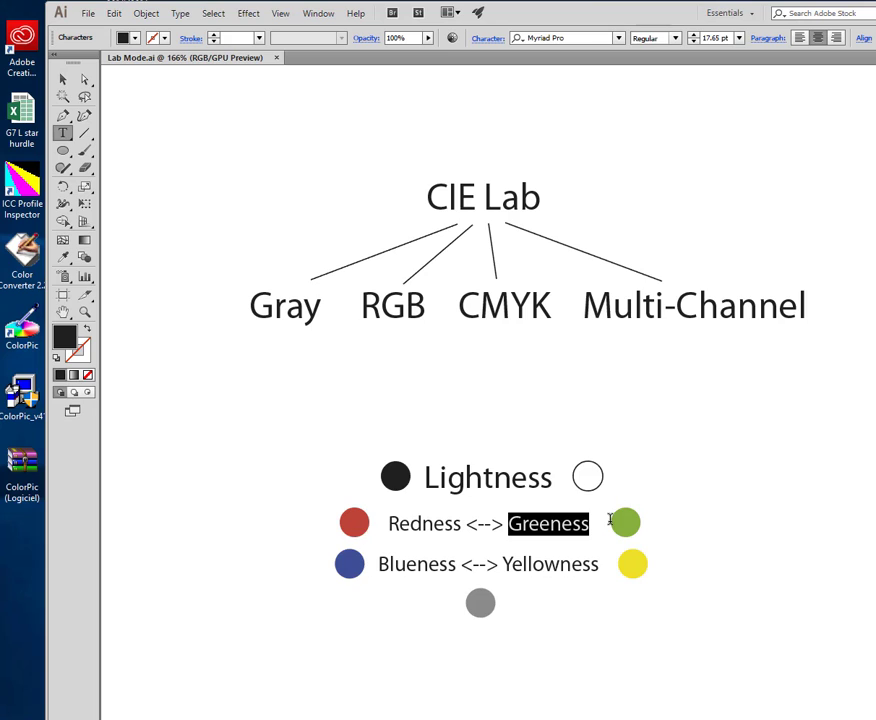
click(375, 563)
double_click(401, 565)
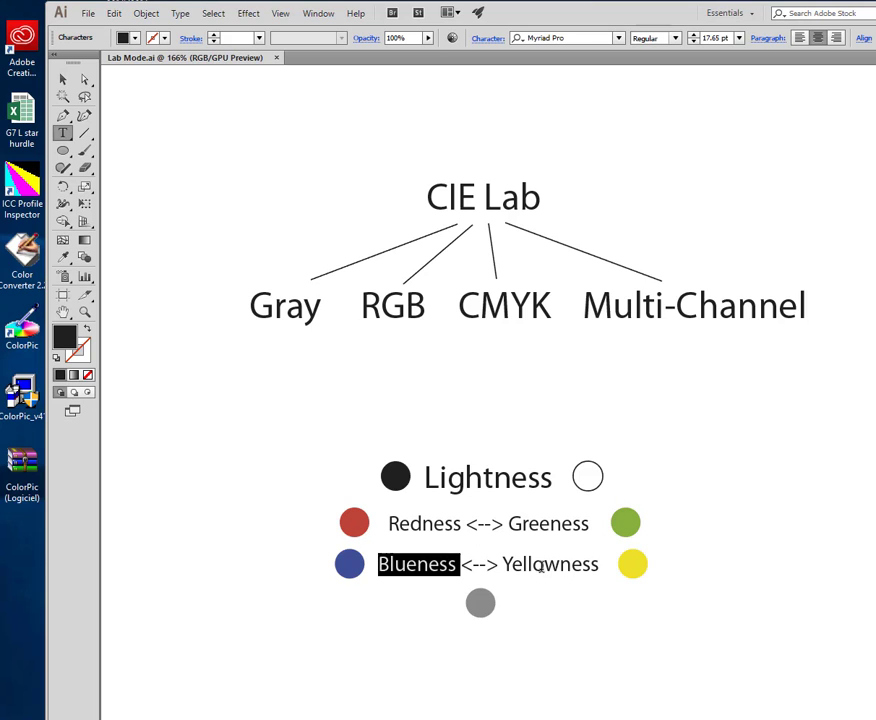
double_click(548, 565)
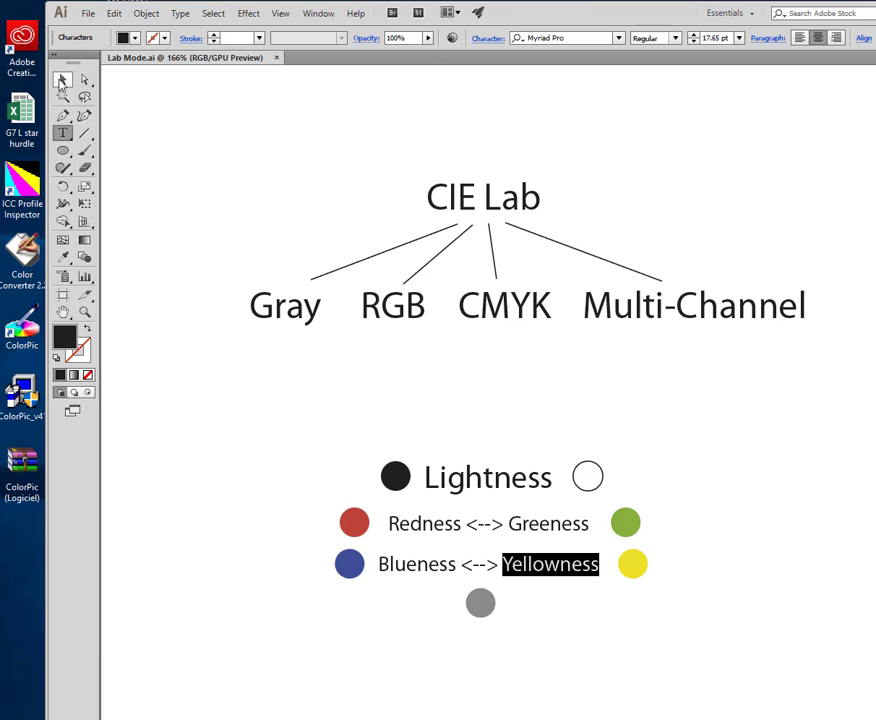
Copy the Lightness label to the space beyond the green circle and change the copy's text to "a".
key(Escape)
drag(495, 479, 837, 520)
double_click(713, 522)
text(a)
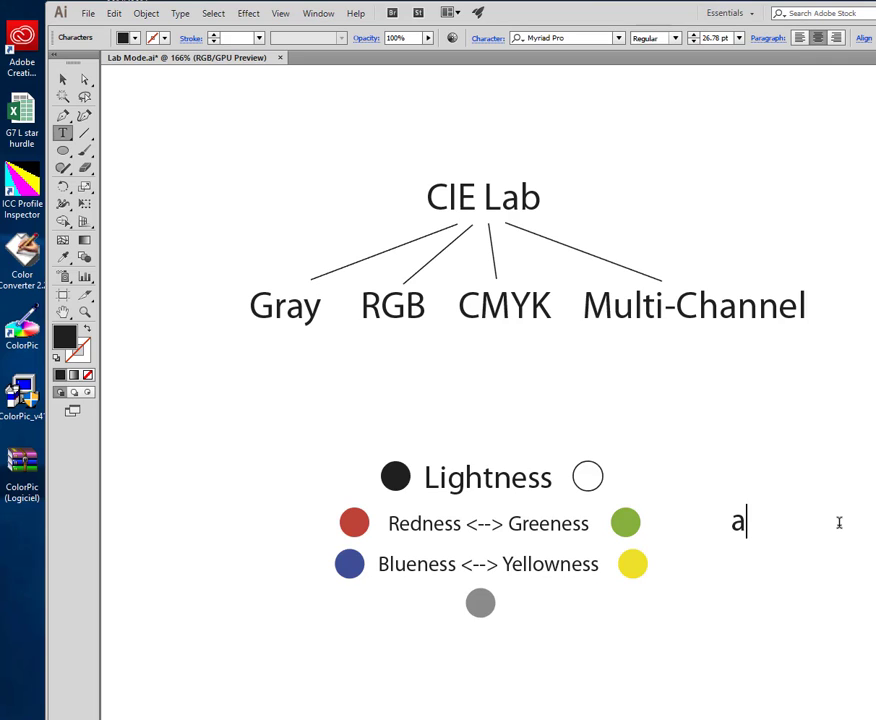
key(Escape)
Copy the "a" label straight down to the Blueness–Yellowness row and change the copy's text to "b".
drag(739, 528, 739, 570)
double_click(738, 564)
double_click(738, 564)
text(b)
key(Escape)
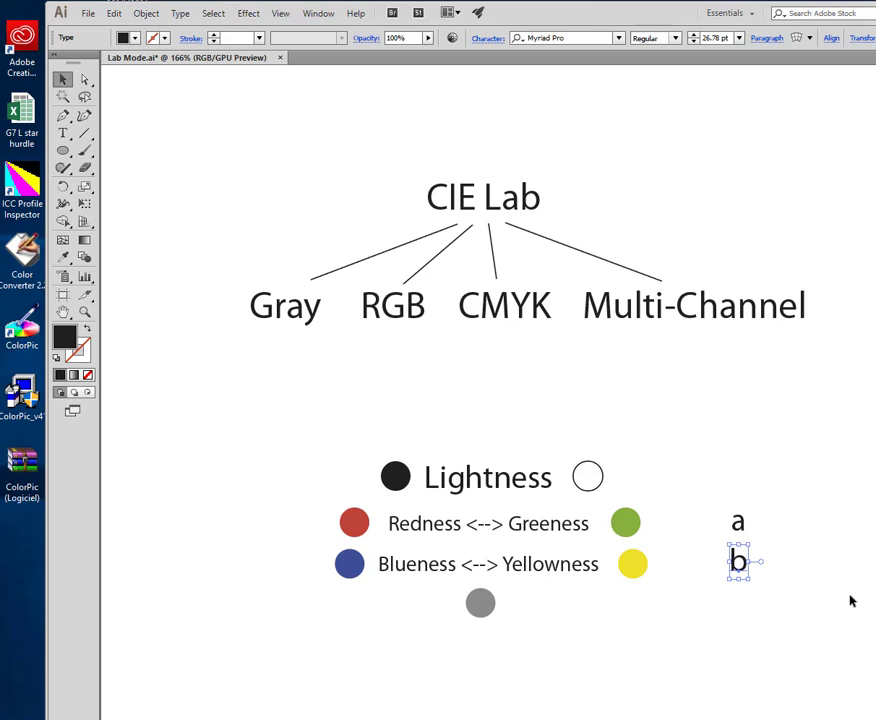
Move the "a" and "b" labels together closer to the green and yellow circles.
click(850, 600)
drag(712, 504, 749, 608)
drag(739, 532, 677, 532)
click(725, 548)
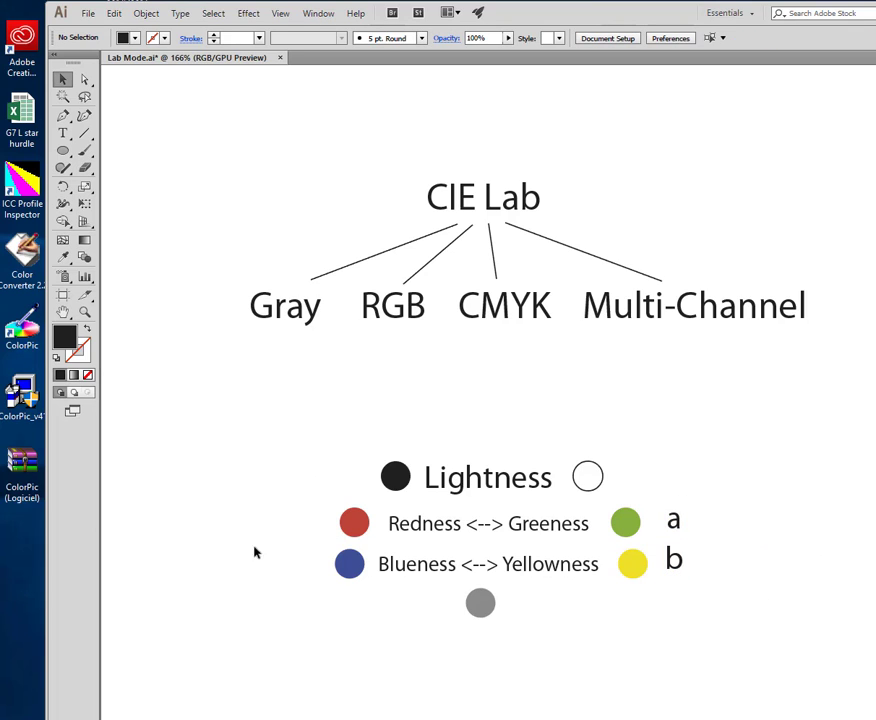
Add signs to the two labels so they read "-a" beside green and "+b" beside yellow.
click(672, 528)
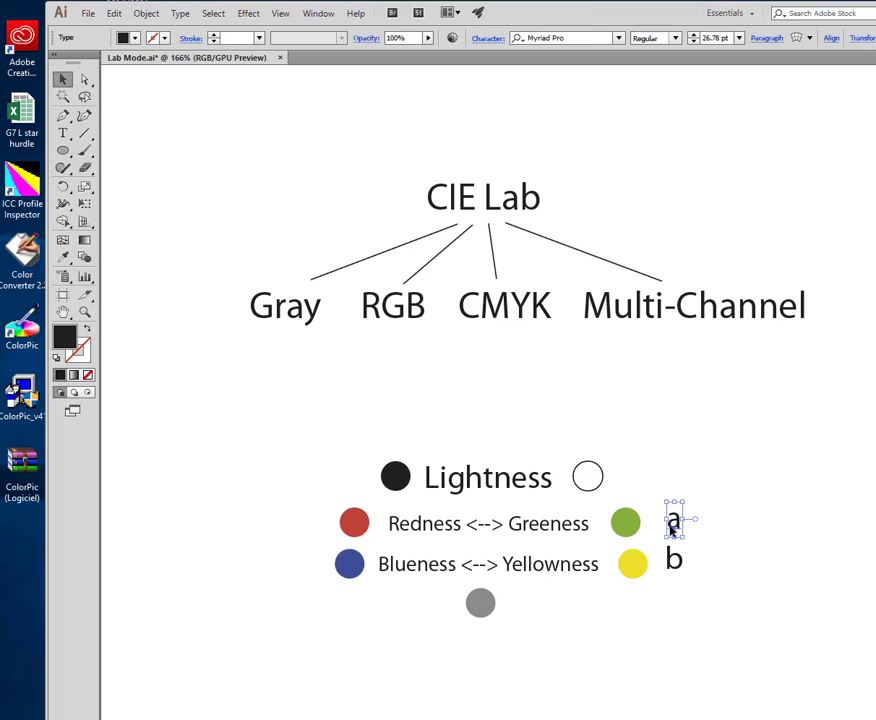
double_click(672, 528)
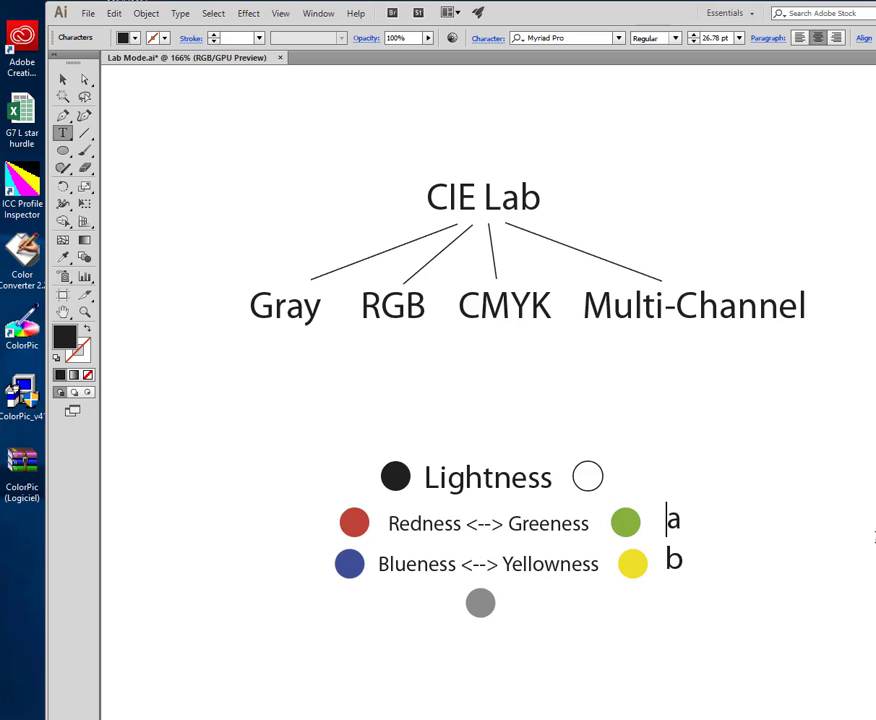
text(-)
key(Down)
text(+)
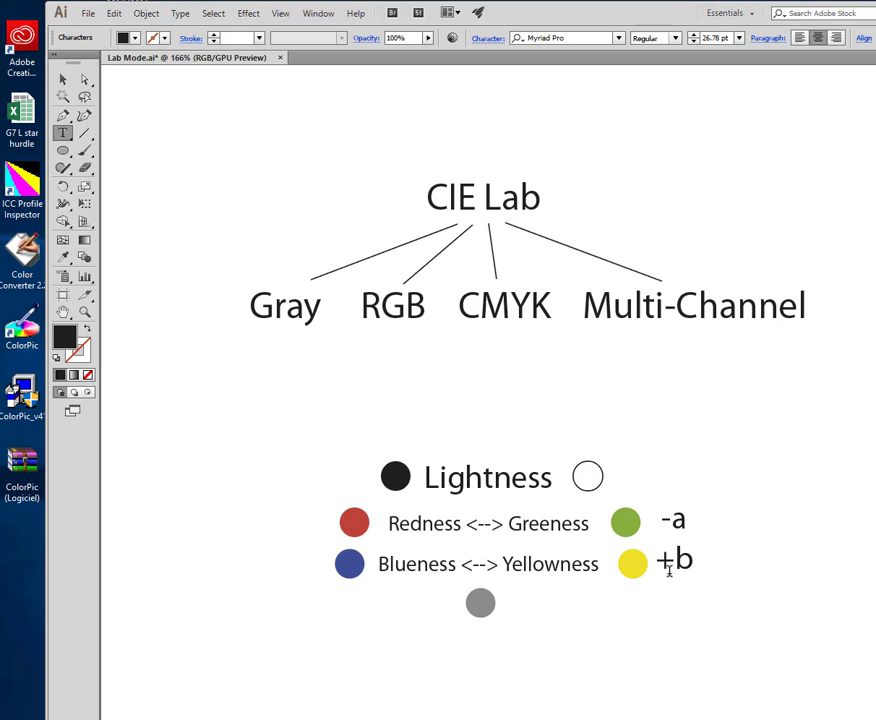
key(Escape)
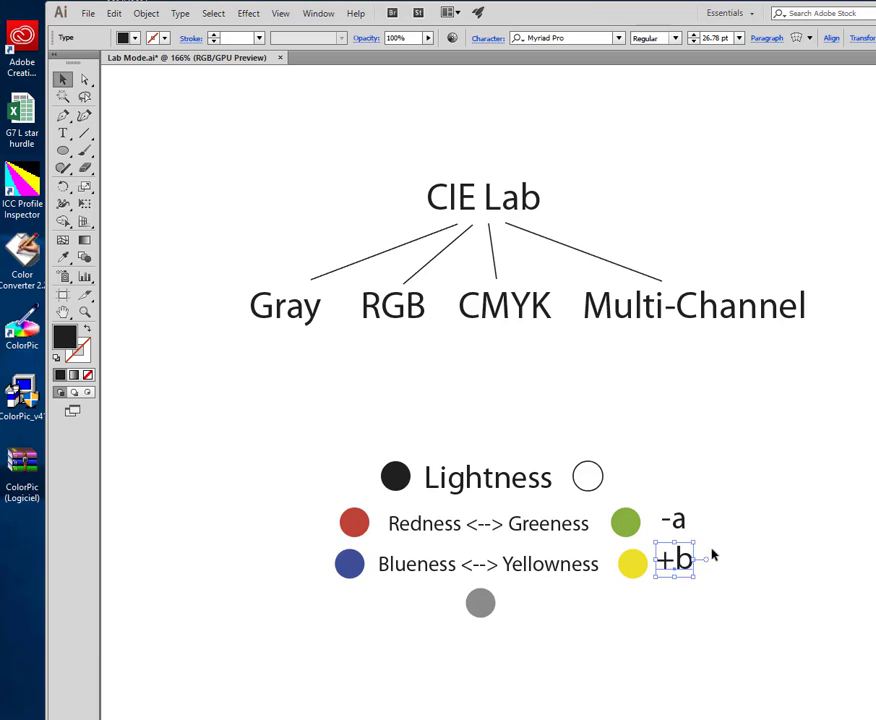
Copy the "-a" and "+b" labels beside the red and blue circles and change the copies to "+a" and "-b".
drag(665, 597, 309, 573)
click(317, 628)
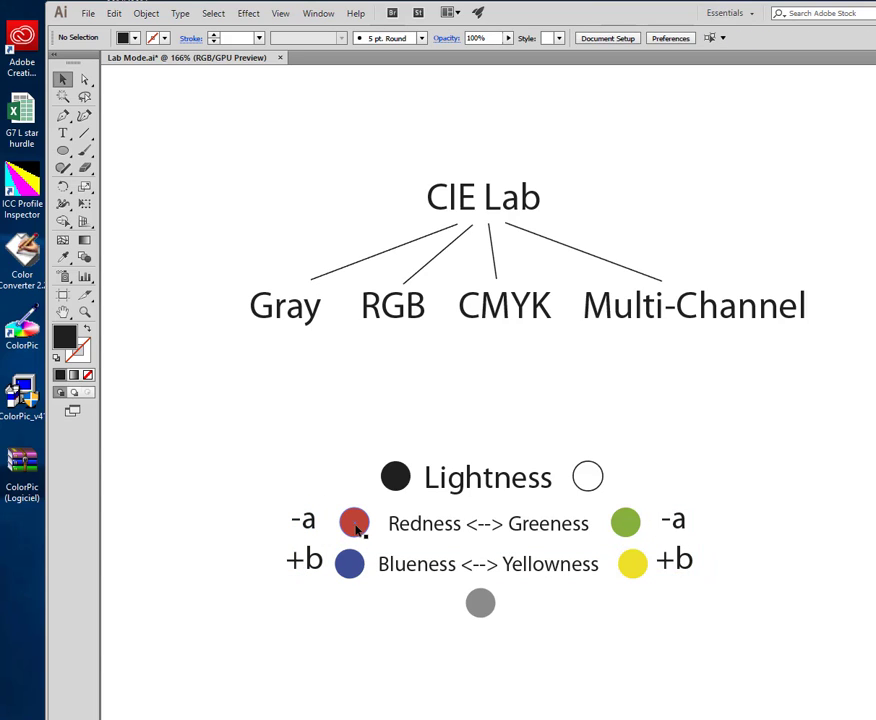
key(t)
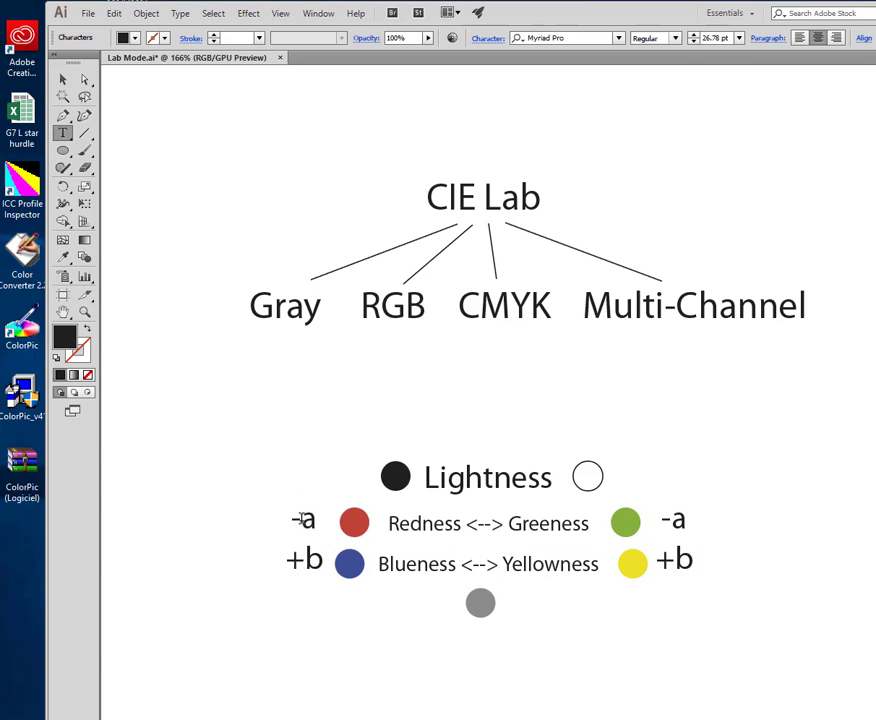
drag(300, 519, 288, 521)
text(+)
drag(297, 560, 278, 560)
text(-)
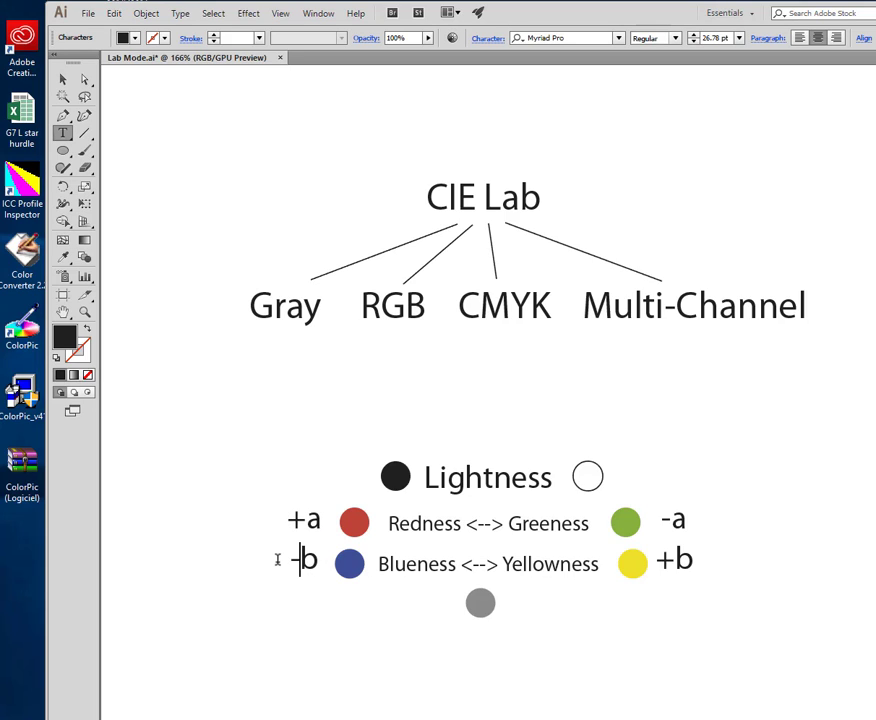
key(Escape)
click(365, 633)
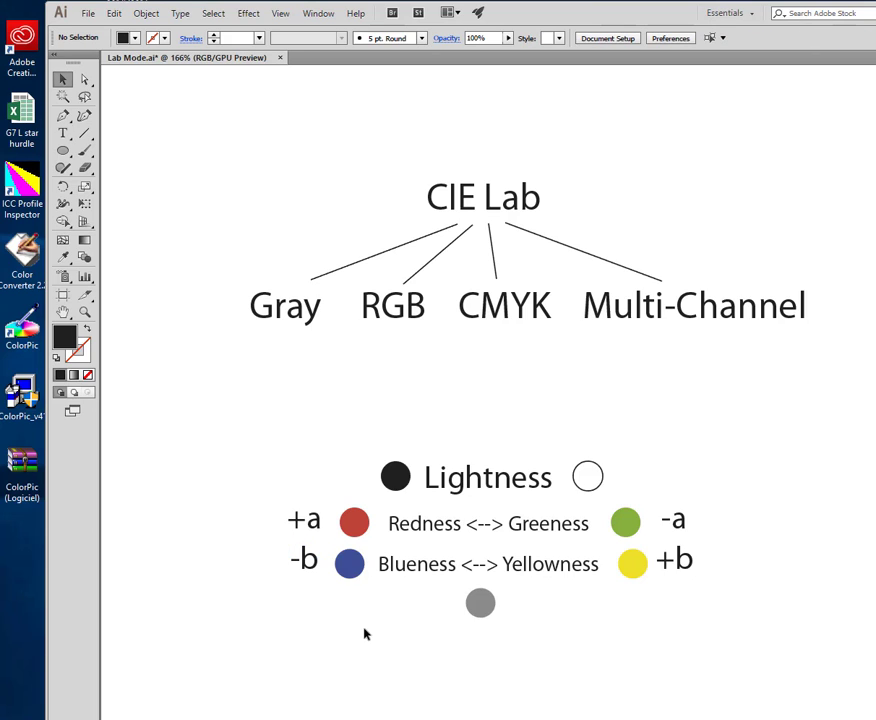
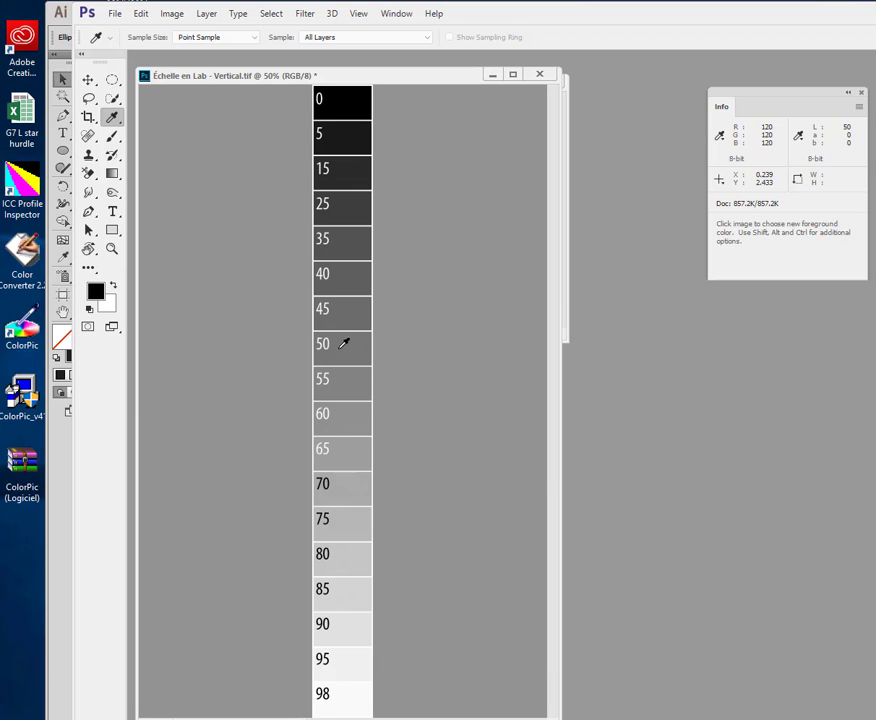
Minimize the Échelle en Lab image, switch to the Lab Mode.ai diagram in Illustrator and select its RGB and Gray labels in turn.
click(489, 76)
key(alt+Tab)
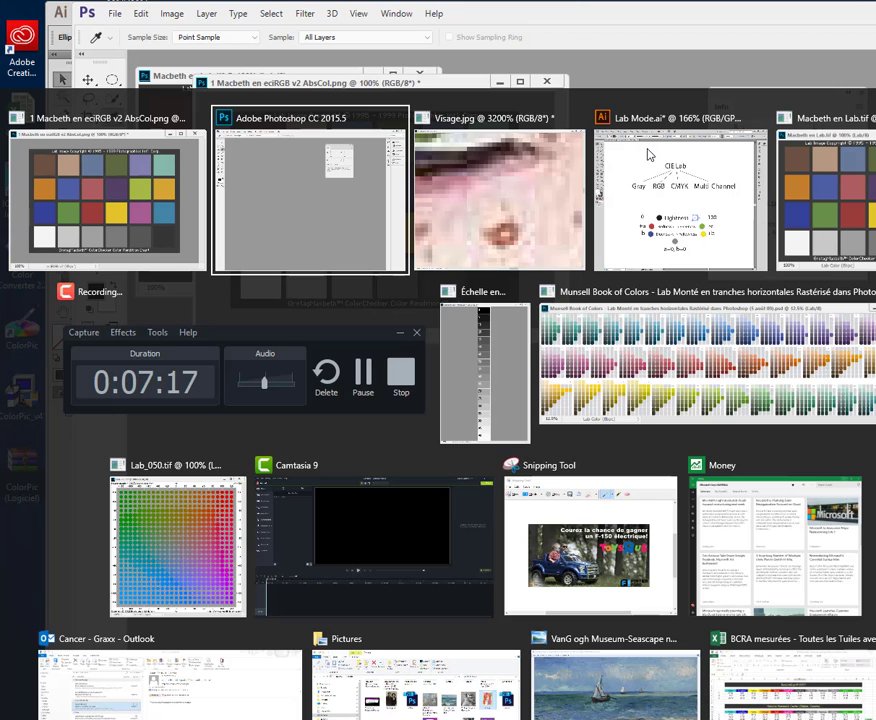
click(648, 154)
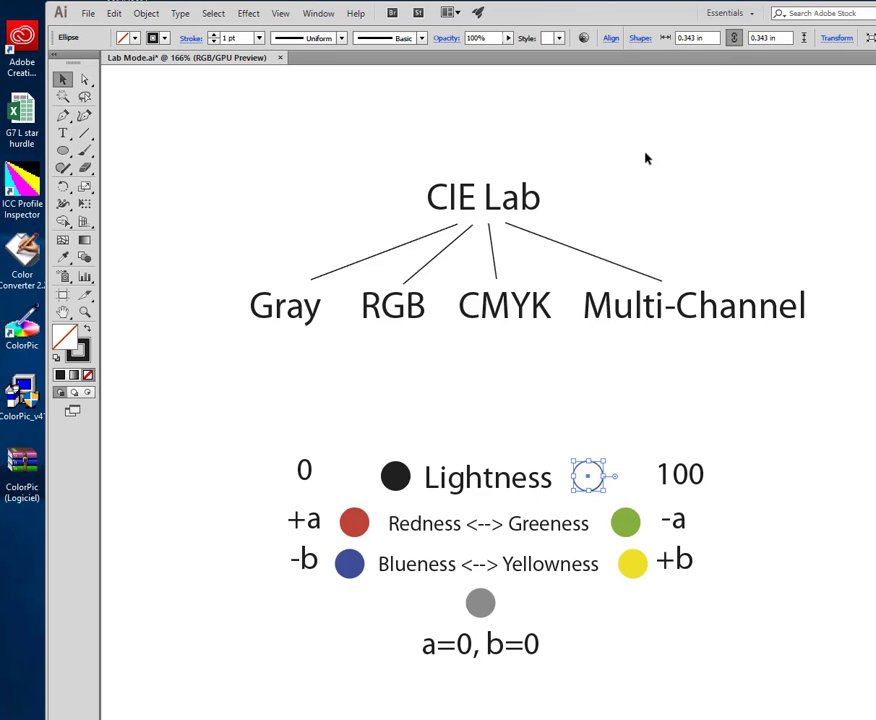
click(395, 317)
click(295, 321)
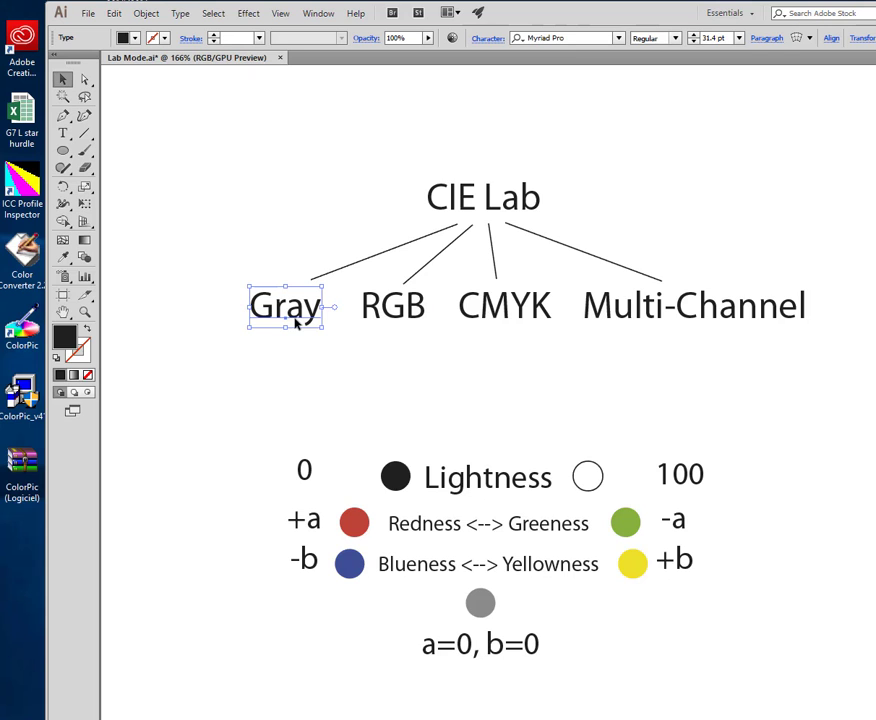
Switch to Photoshop and review the color modes the eciRGB v2 Macbeth chart can be converted to, including Lab Color.
key(alt+Tab)
click(201, 217)
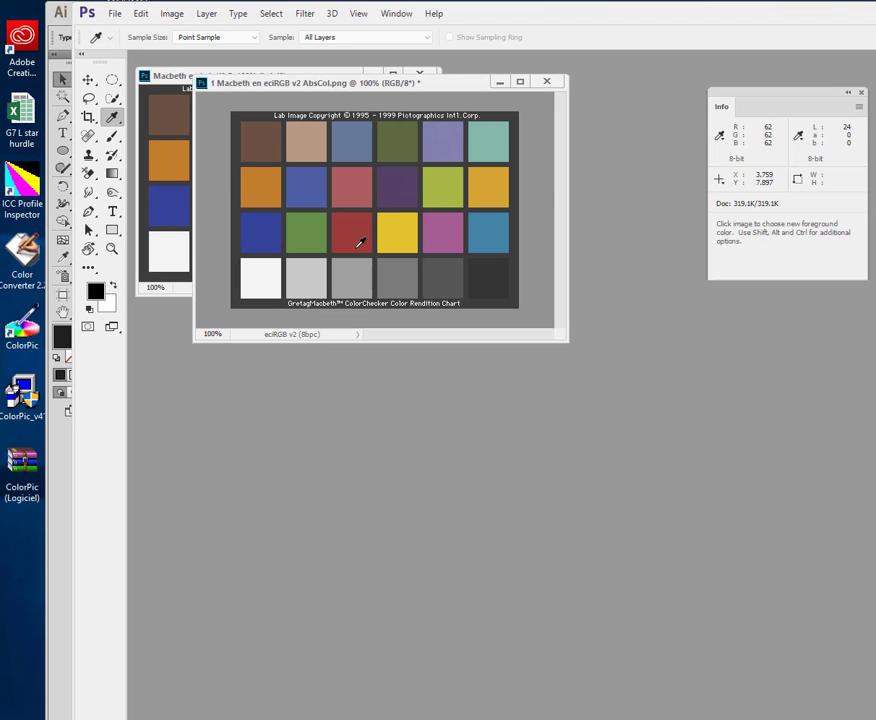
click(176, 15)
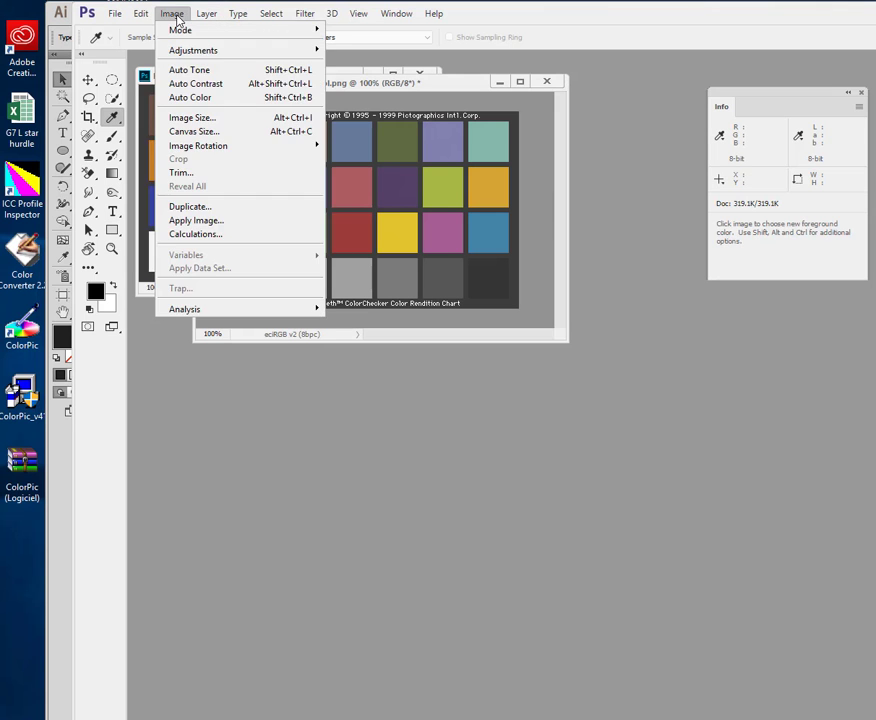
mouse_move(179, 37)
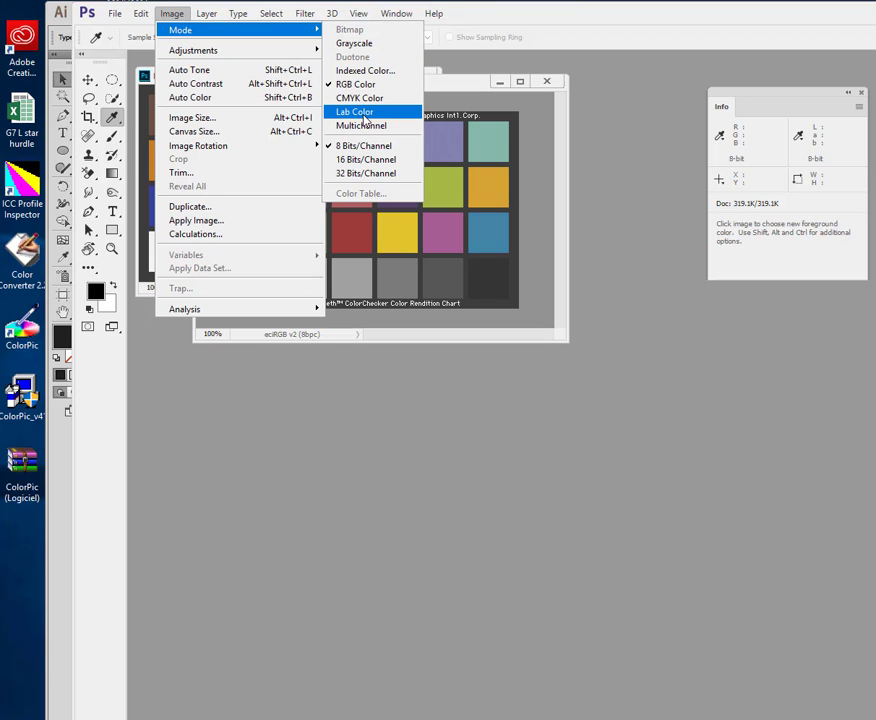
Return to the Illustrator diagram and trace the links by selecting CIE Lab alternately with Gray, RGB, CMYK and Multi-Channel, ending on RGB.
key(super+Tab)
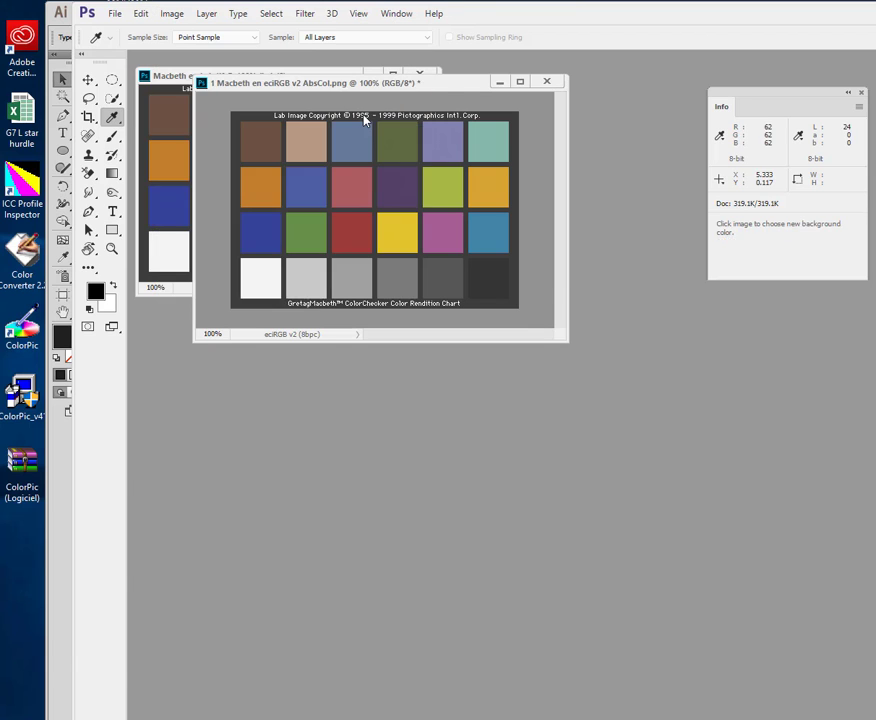
key(Return)
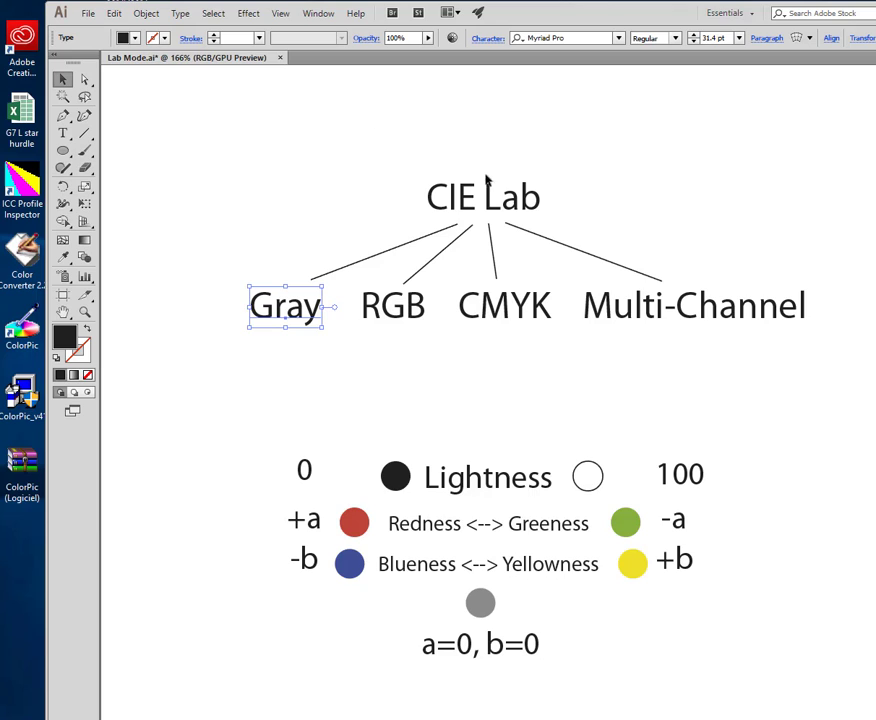
click(488, 212)
click(303, 316)
click(483, 210)
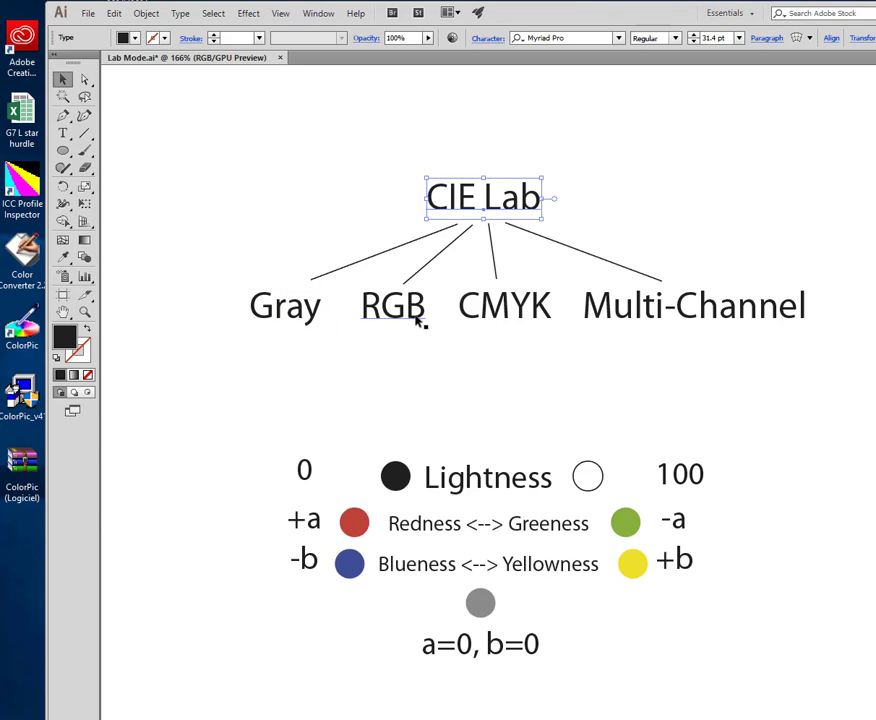
click(418, 315)
click(492, 214)
click(506, 303)
click(497, 210)
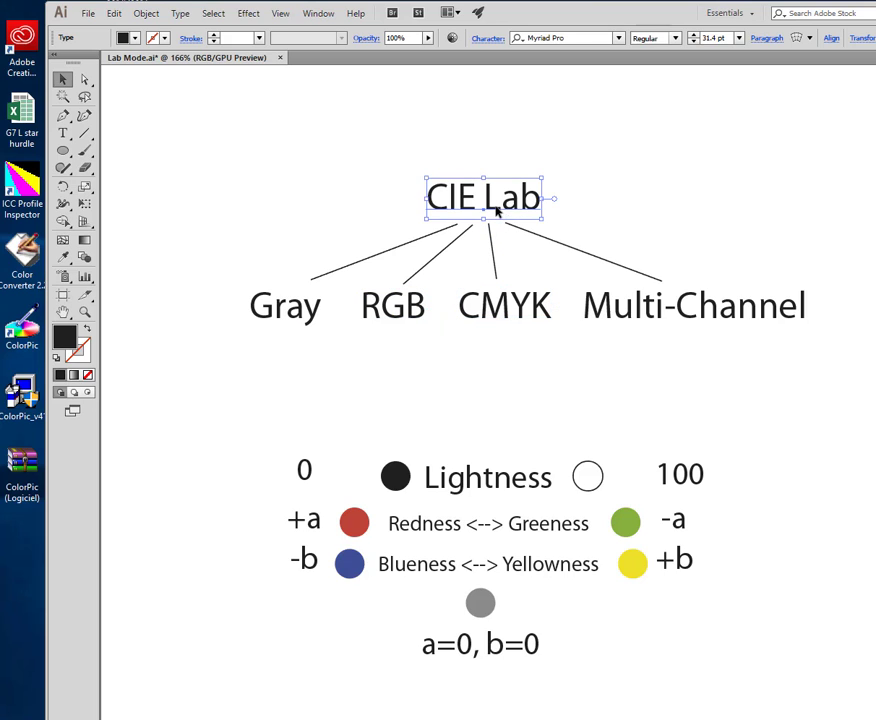
click(705, 317)
click(495, 212)
click(391, 318)
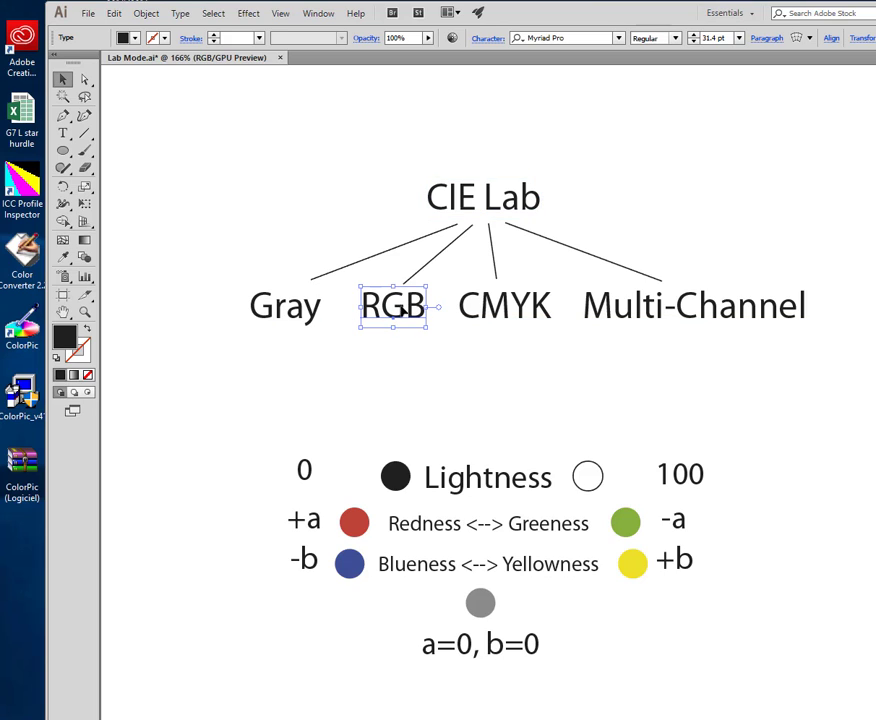
Trace the CMYK link in the diagram by selecting the CIE Lab label alternately with CMYK, ending on CMYK.
click(482, 213)
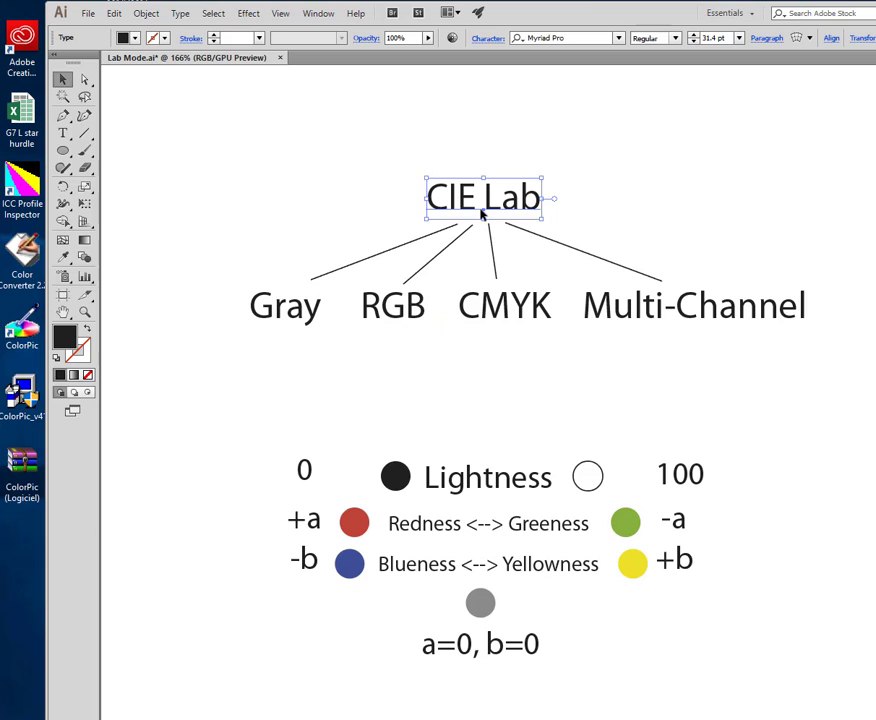
click(504, 307)
click(505, 207)
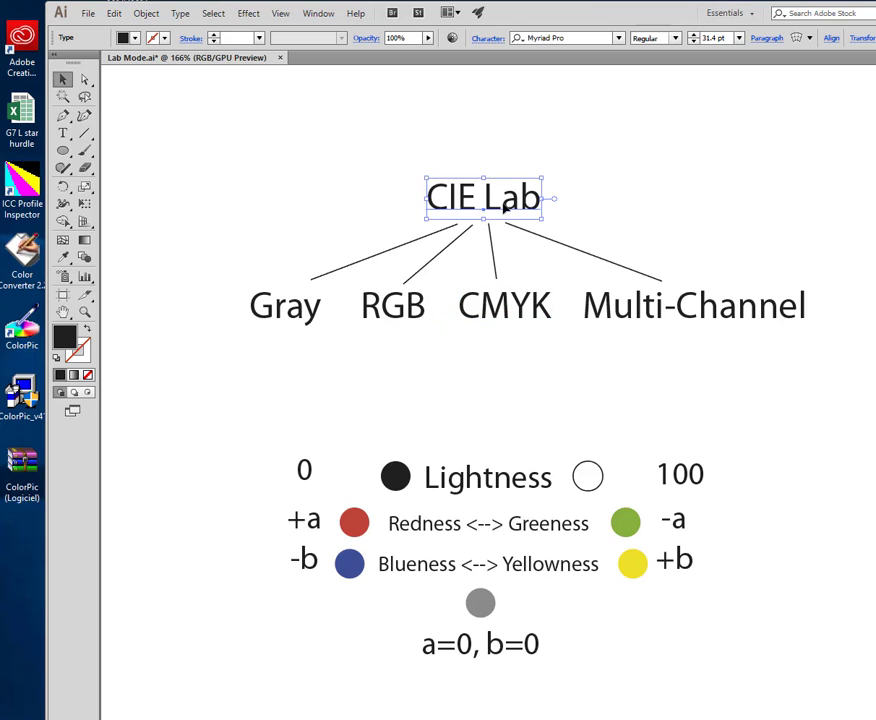
click(505, 308)
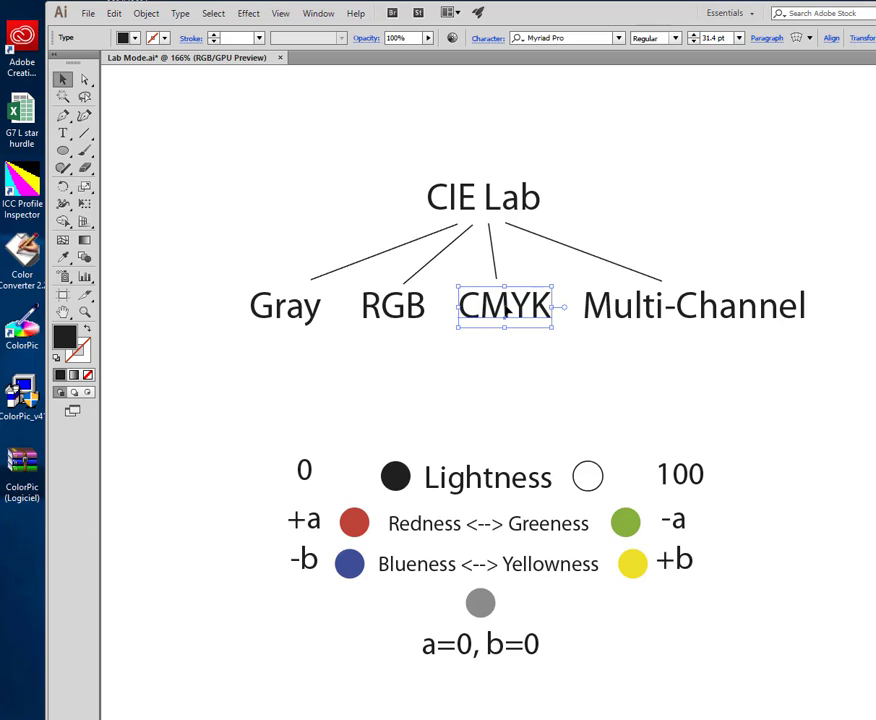
click(484, 213)
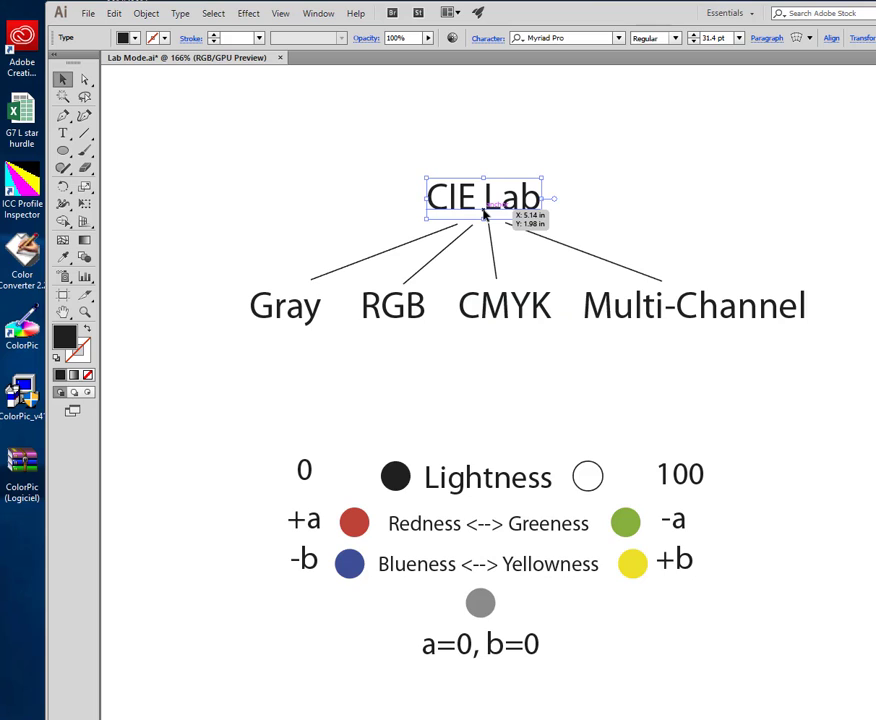
click(511, 309)
Select the Gray label, the black and white Lightness circles, and the RGB and CMYK labels in turn.
click(300, 324)
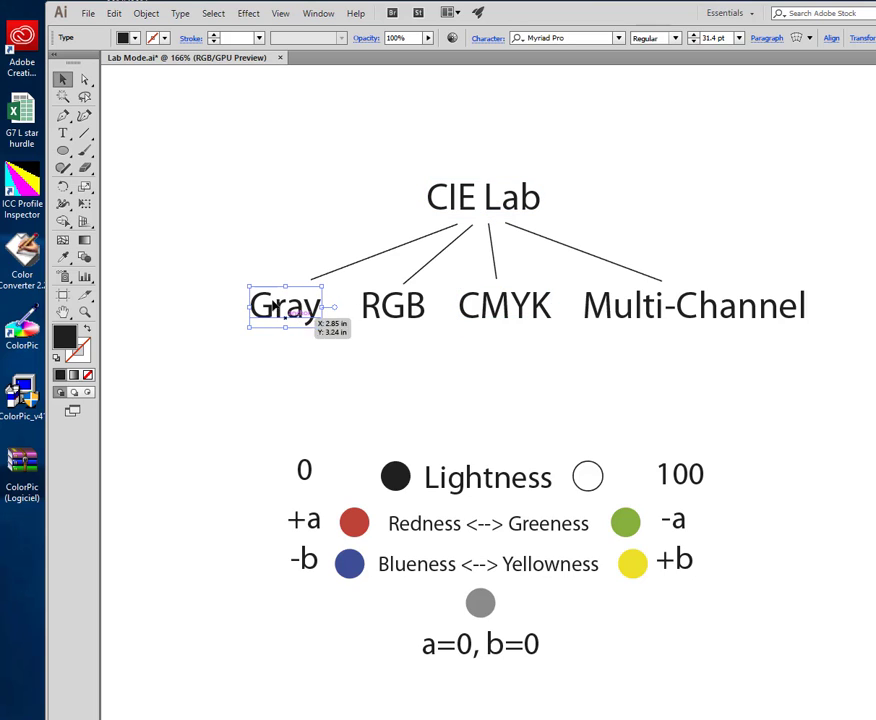
click(401, 474)
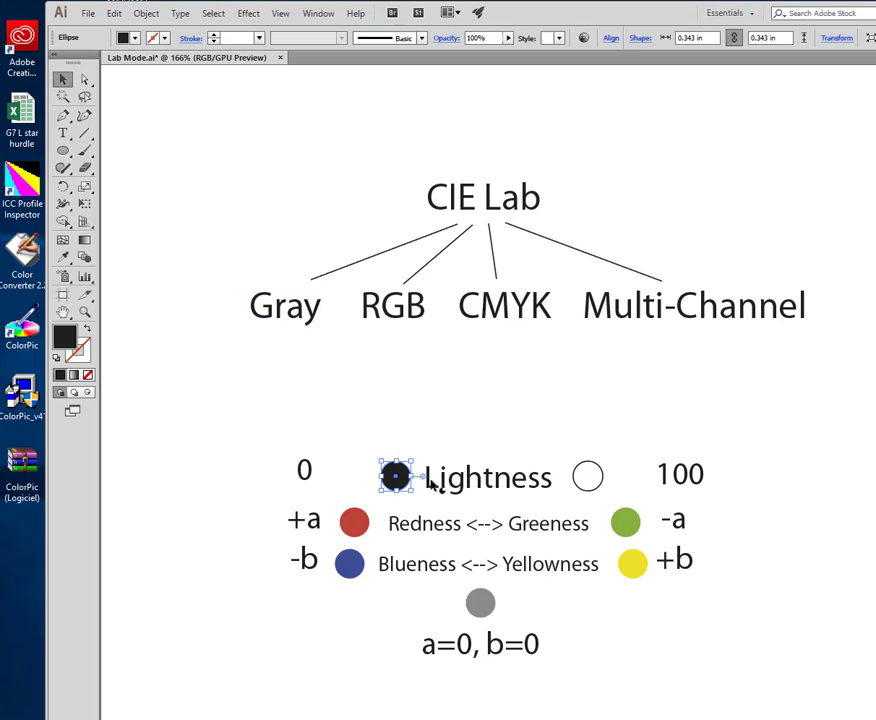
click(574, 489)
click(397, 320)
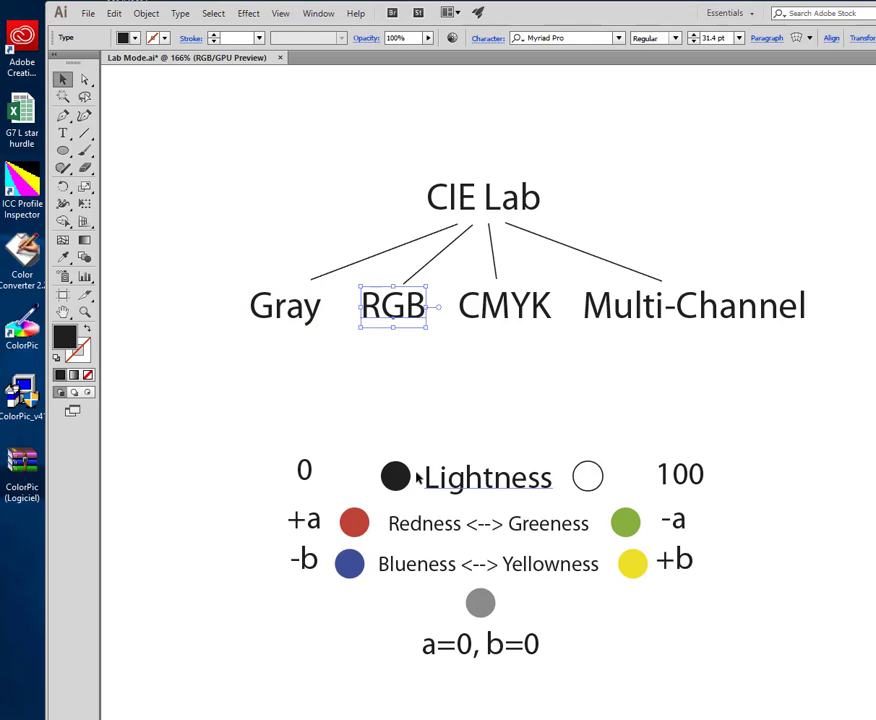
click(513, 318)
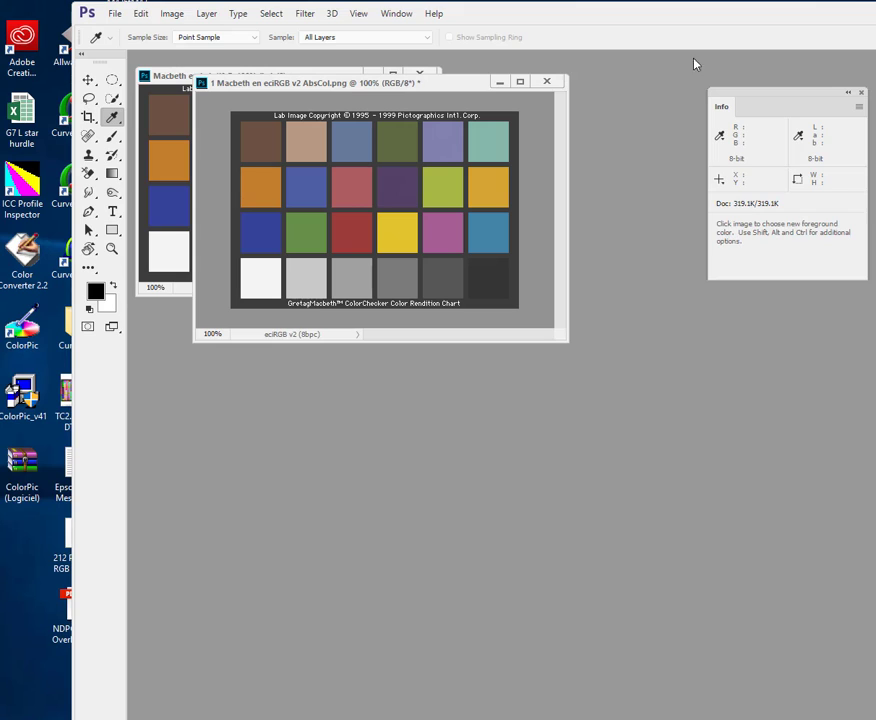
Switch to Photoshop, shift the eciRGB v2 Macbeth chart off the Lab chart and place a shortened, floating Channels panel beside it.
drag(461, 85, 446, 107)
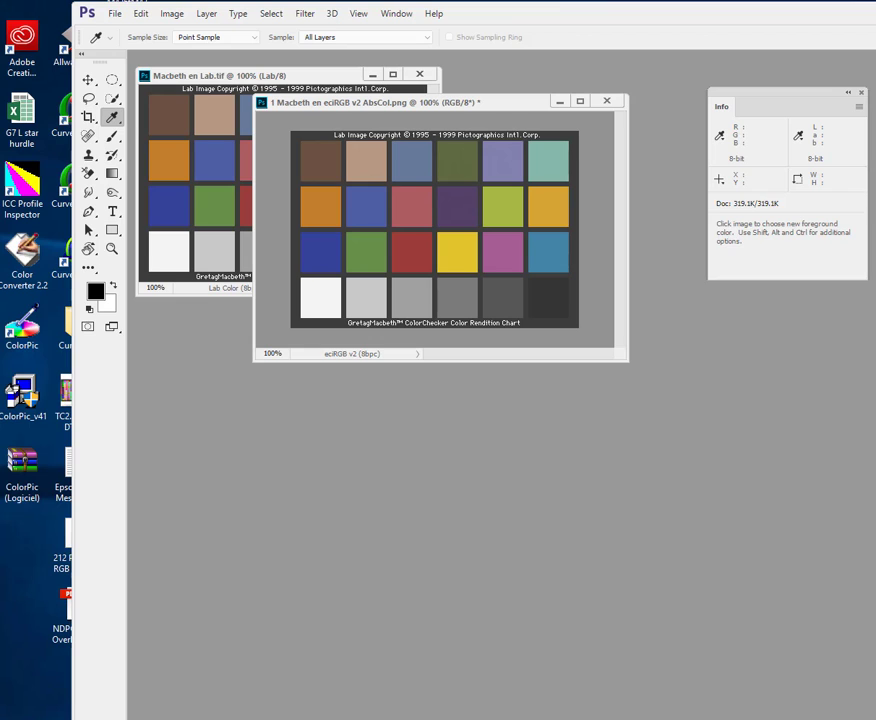
drag(872, 364, 637, 256)
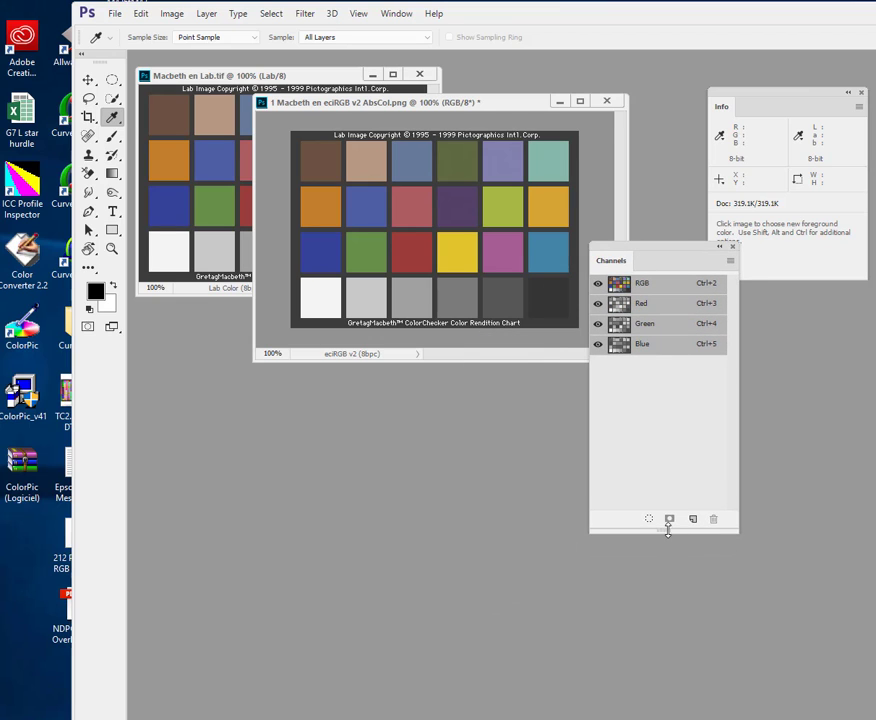
drag(669, 527, 673, 421)
drag(655, 248, 696, 274)
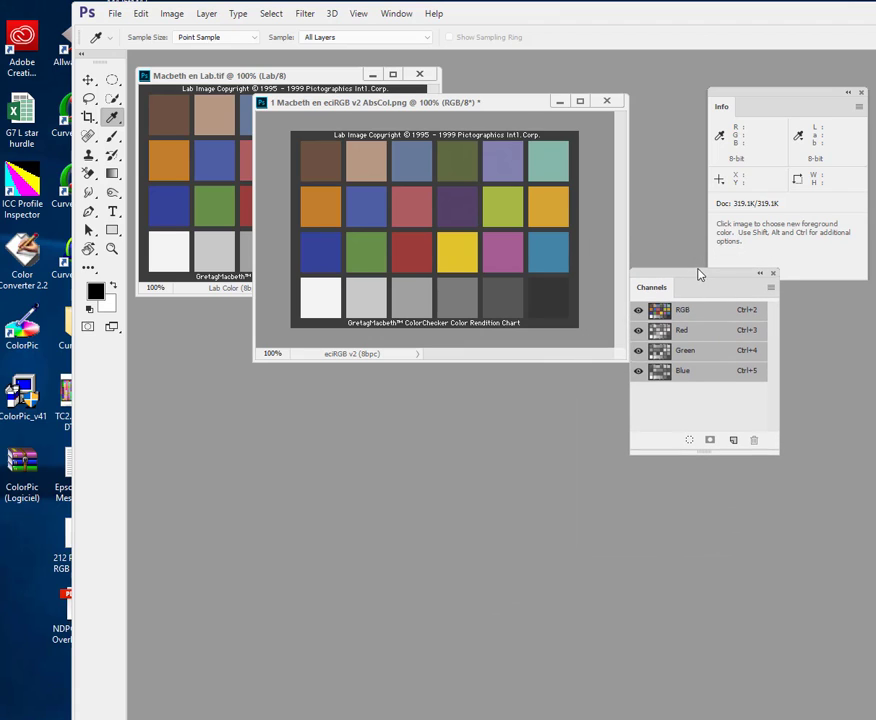
View the Red, Green and Blue channels of the eciRGB v2 Macbeth chart one by one and restore the RGB composite.
click(700, 333)
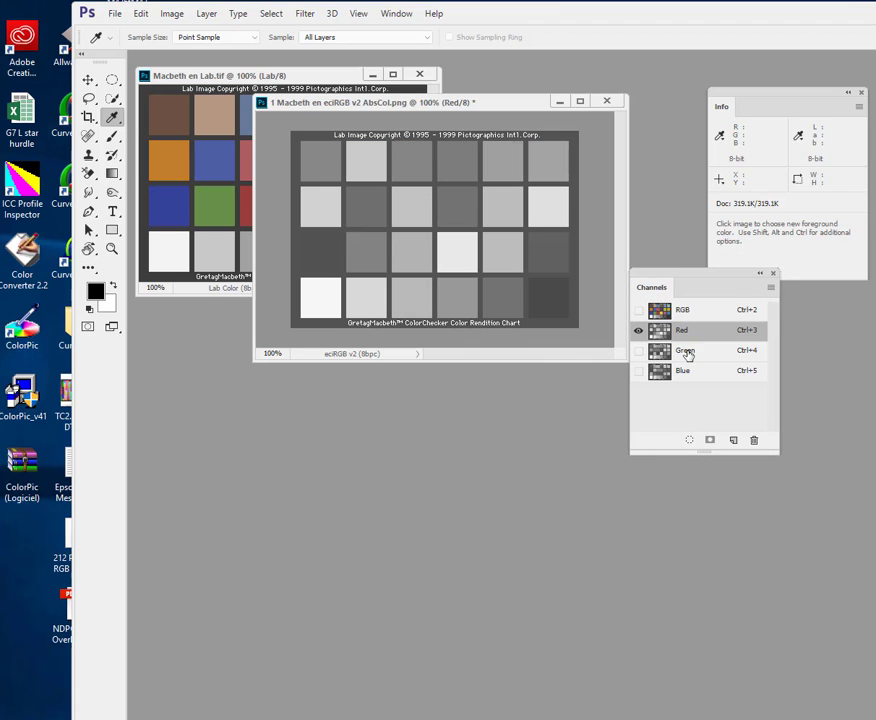
click(688, 352)
click(693, 375)
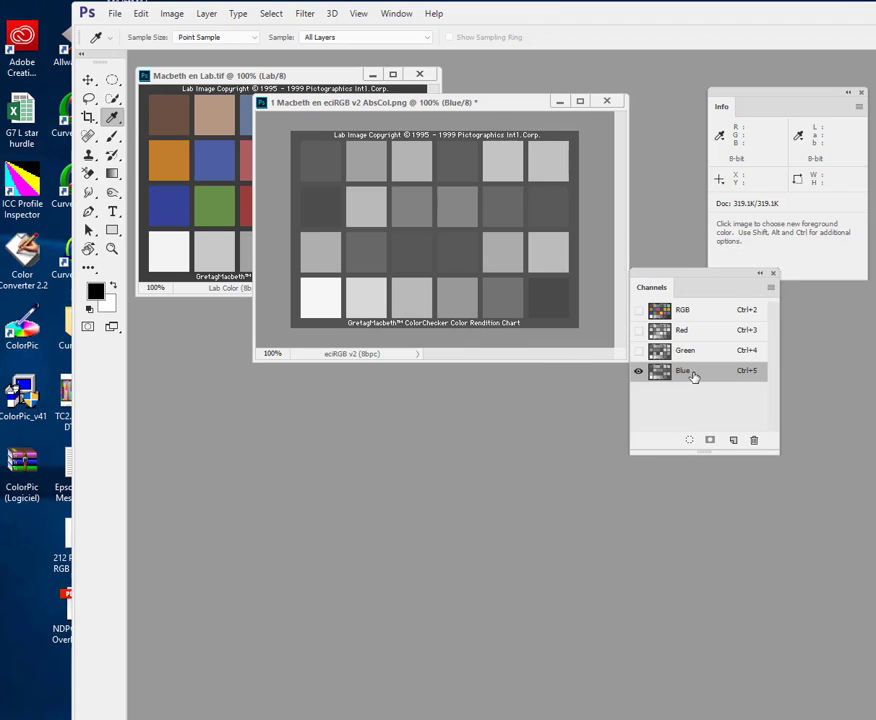
click(694, 309)
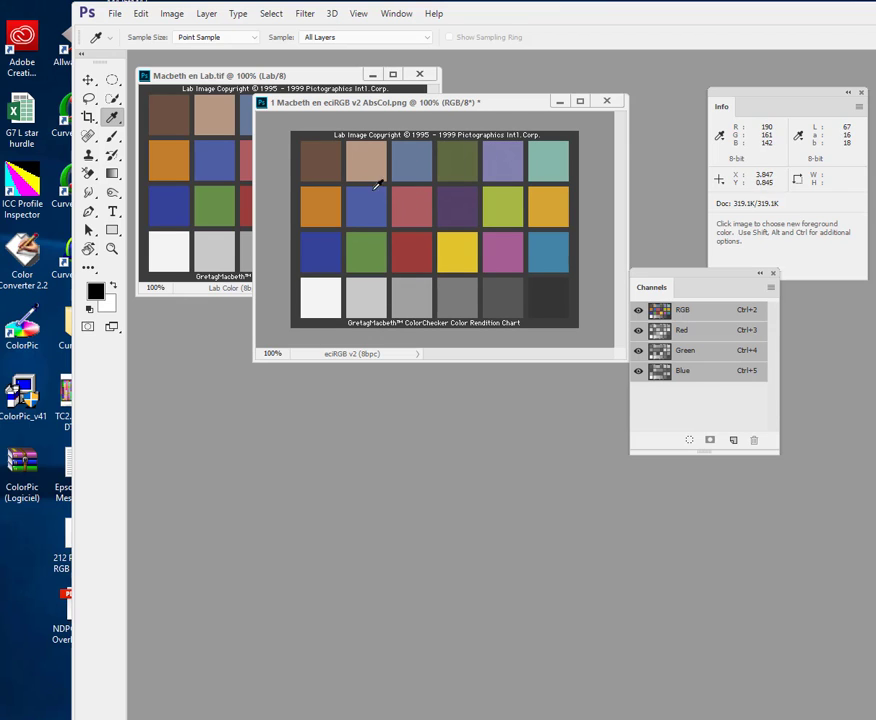
Bring Macbeth en Lab.tif to the front, enlarge its window over the eciRGB chart and review its document information display options.
click(300, 78)
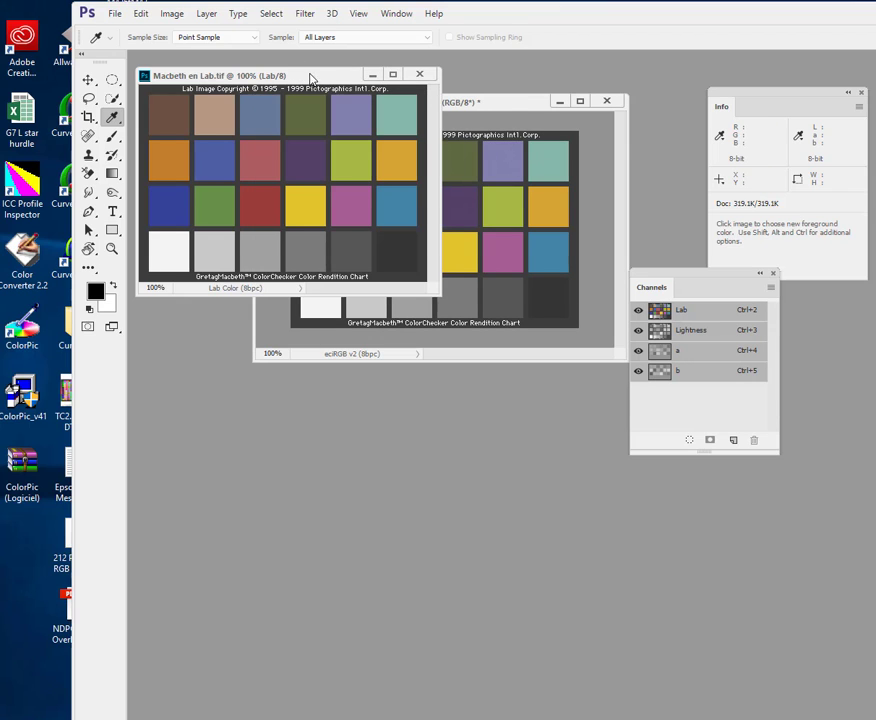
drag(305, 78, 420, 104)
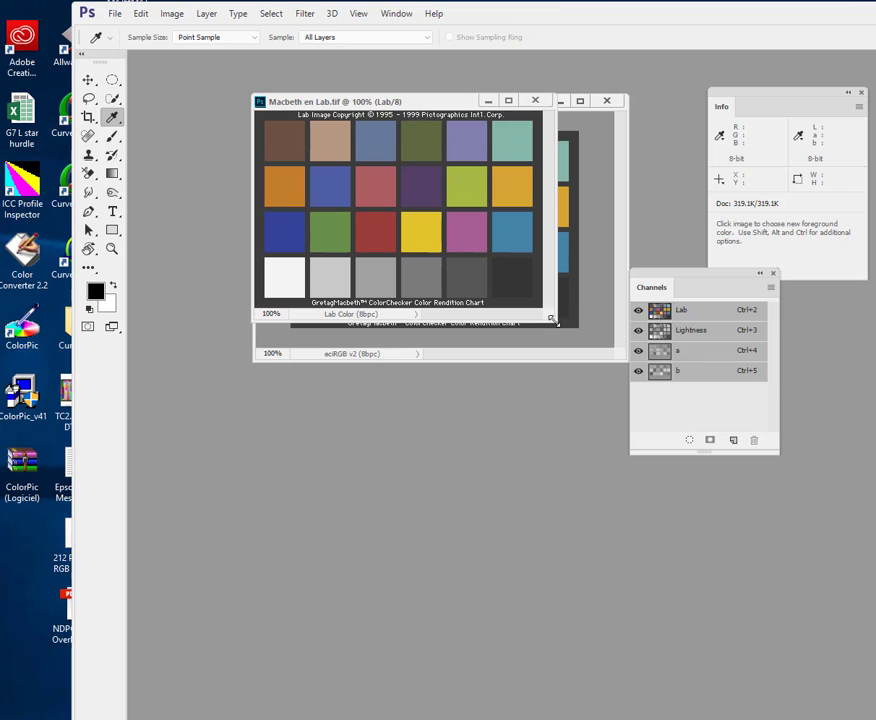
drag(554, 321, 610, 354)
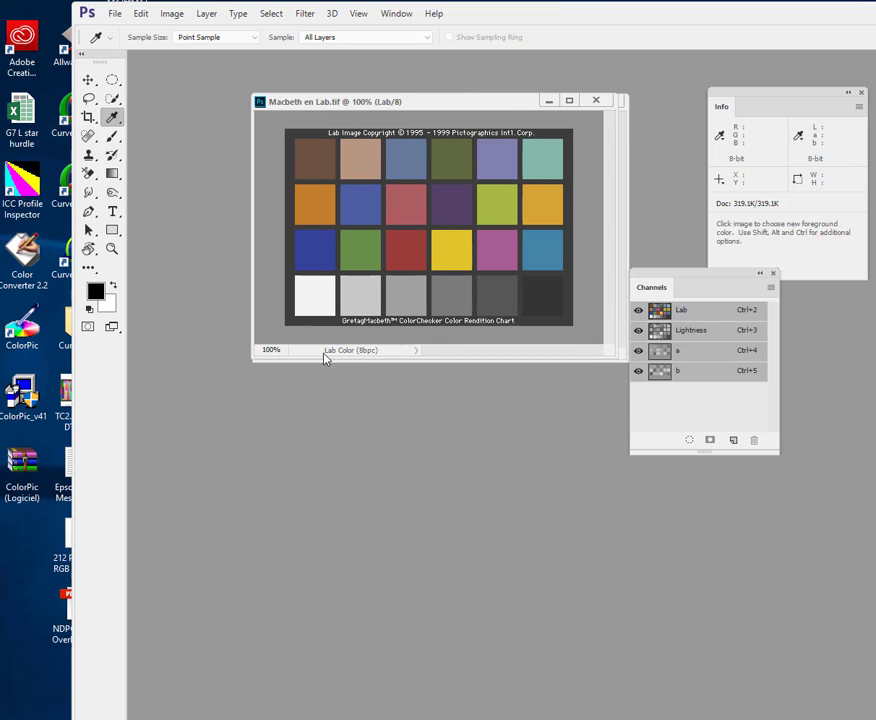
click(417, 354)
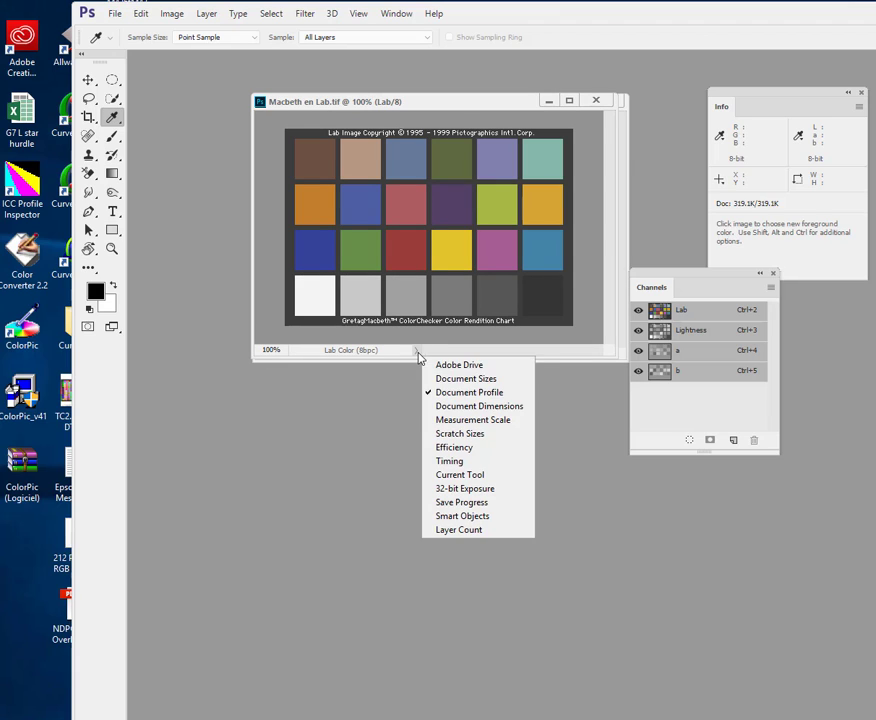
click(350, 355)
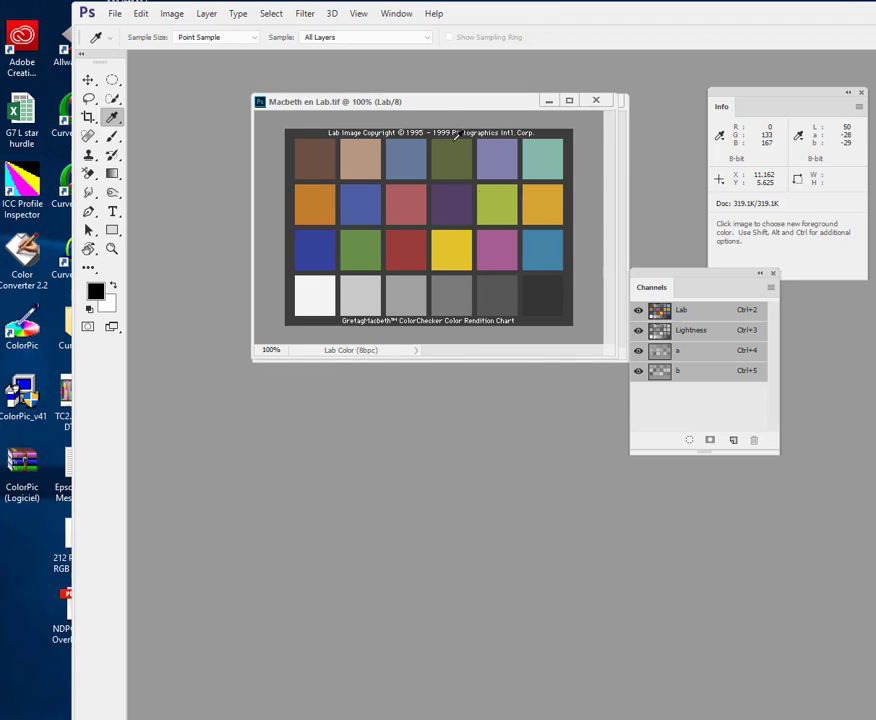
Shift the Macbeth en Lab.tif window aside and, with the Move tool active, bring the eciRGB v2 chart to the front.
drag(444, 108, 400, 100)
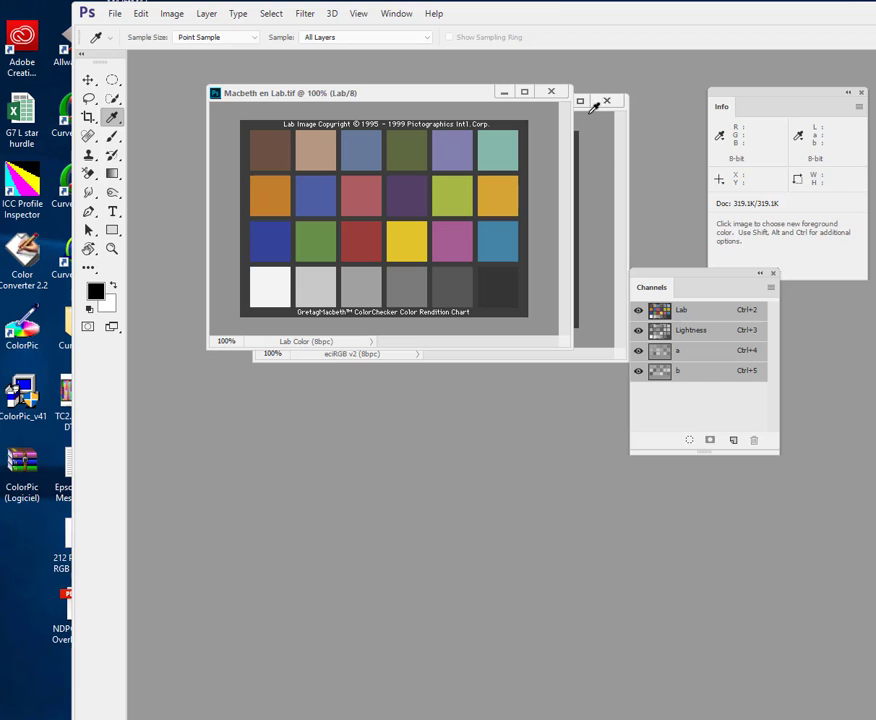
click(606, 165)
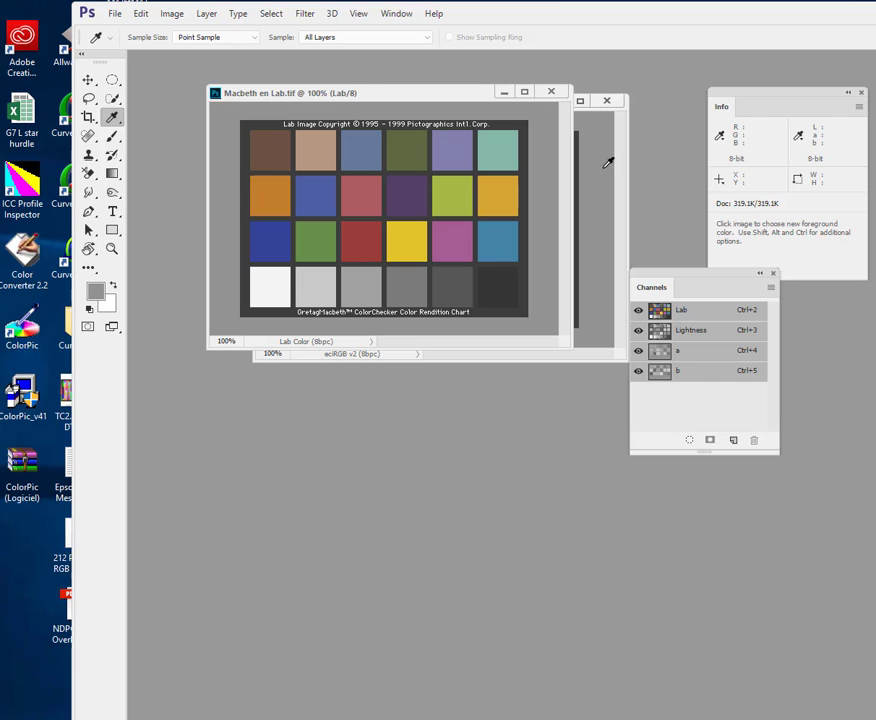
click(90, 81)
click(610, 197)
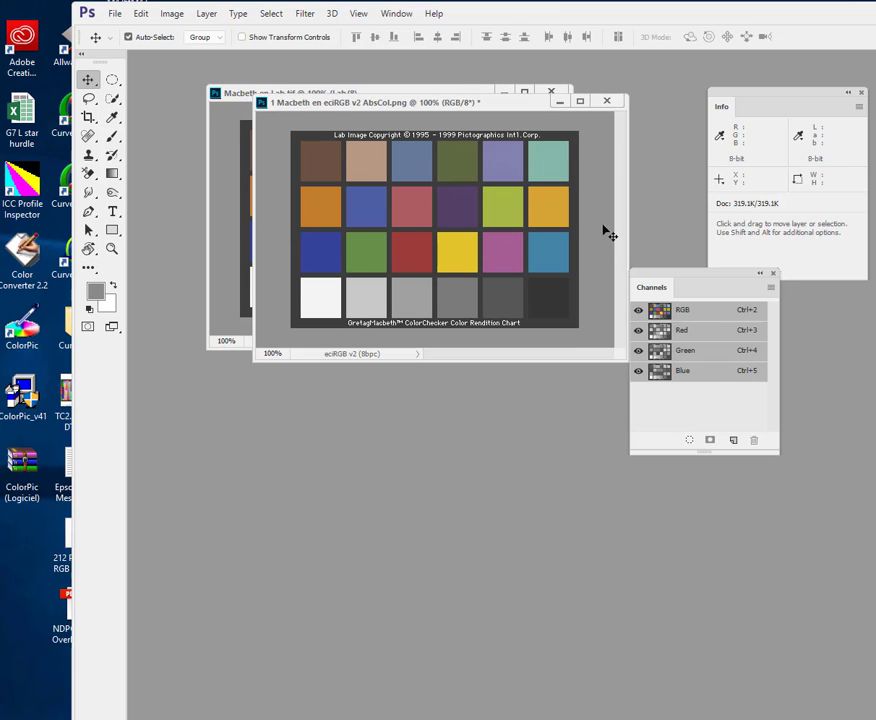
Step through the eciRGB v2 chart's Red, Green and Blue channels again, ending on the RGB composite.
click(698, 330)
click(702, 352)
click(706, 372)
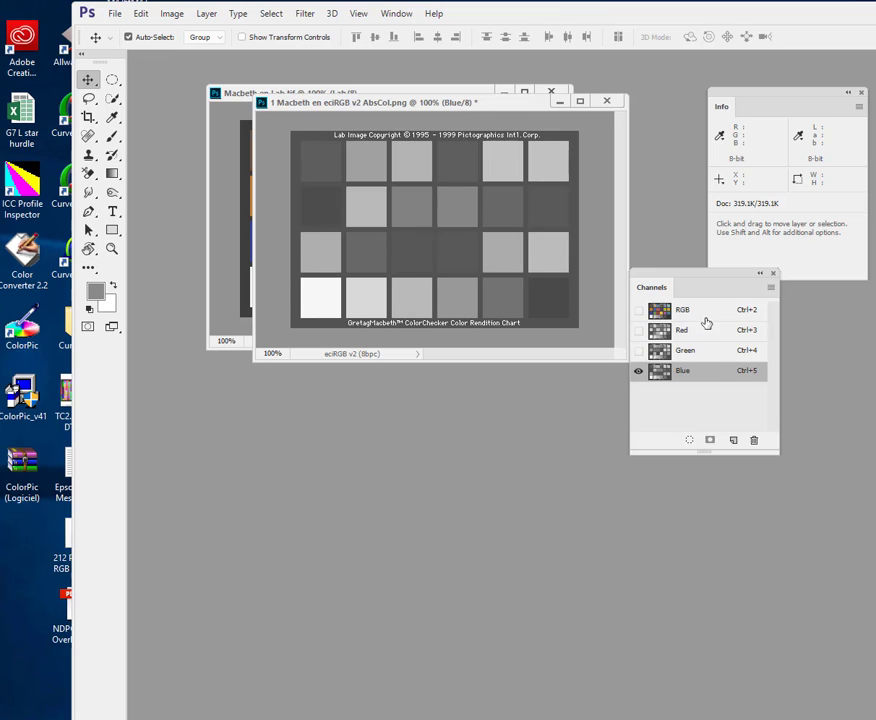
click(703, 317)
Examine the Lightness, a and b channels of Macbeth en Lab.tif separately, restore the Lab composite and shift its window clear of the eciRGB chart.
click(233, 97)
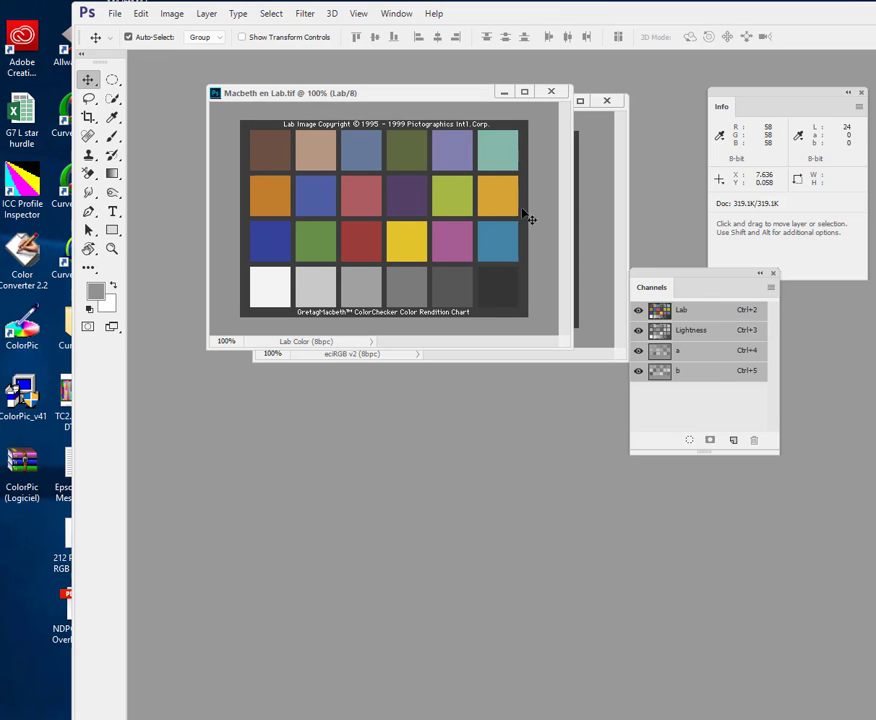
click(692, 332)
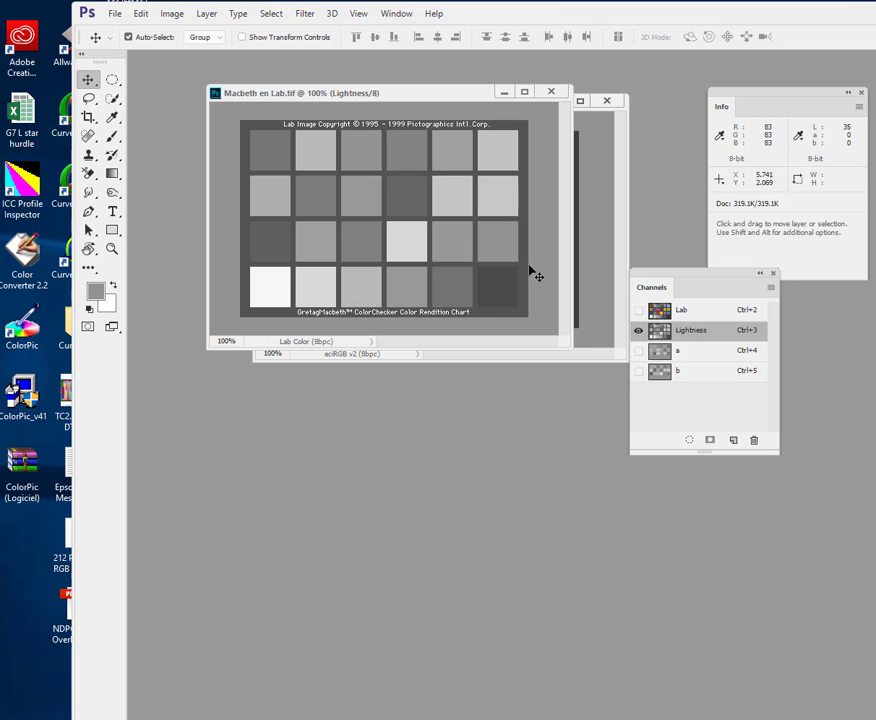
click(702, 352)
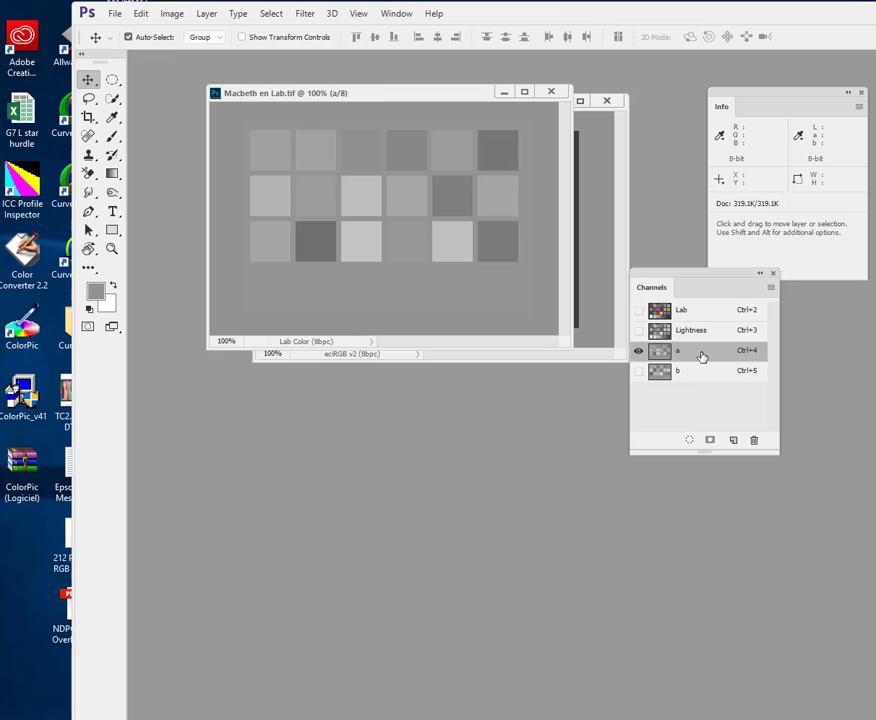
click(702, 373)
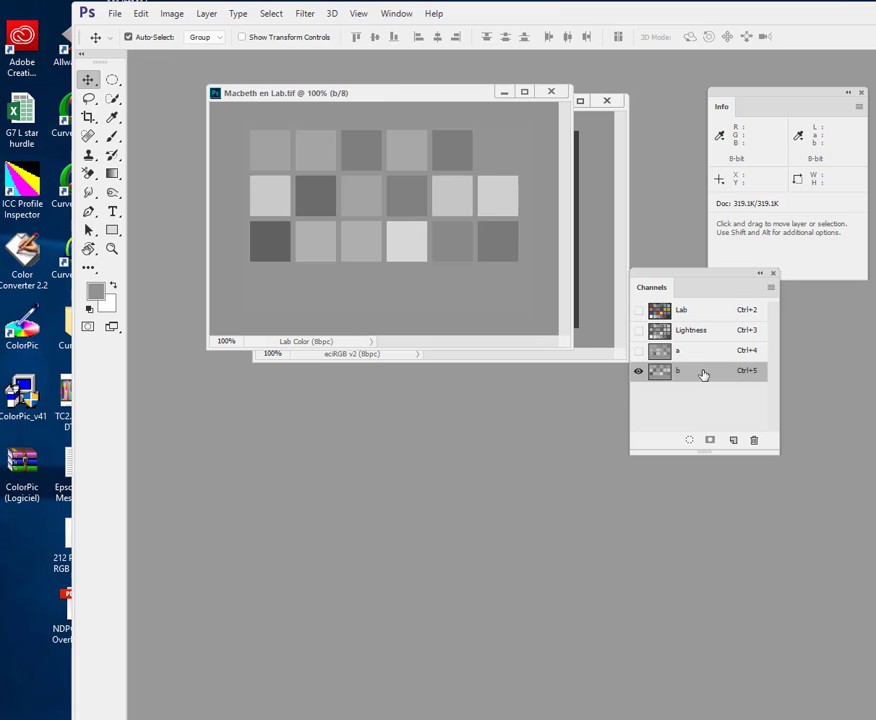
click(698, 313)
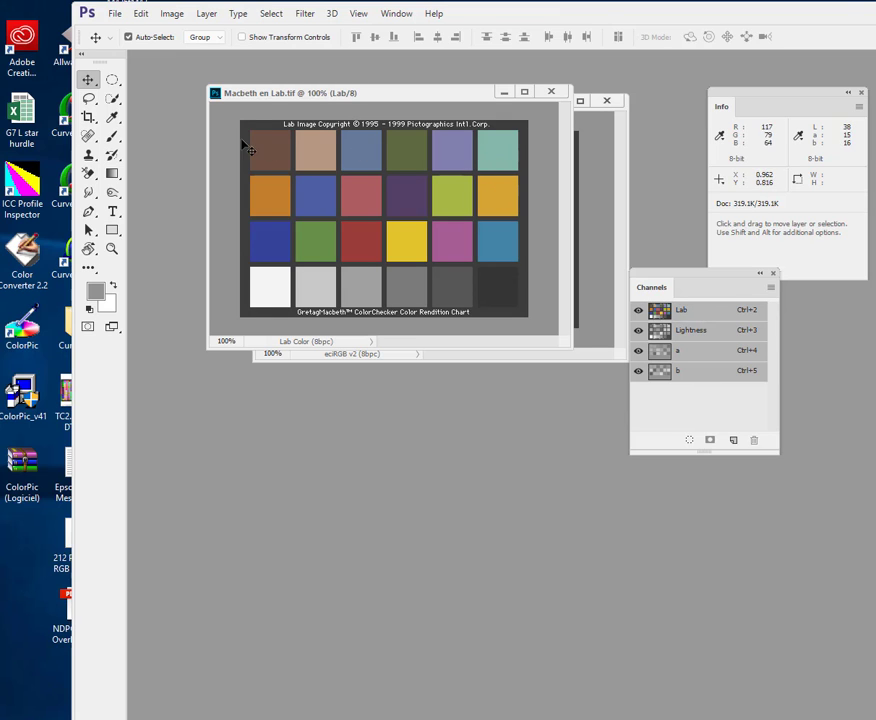
drag(340, 98, 313, 80)
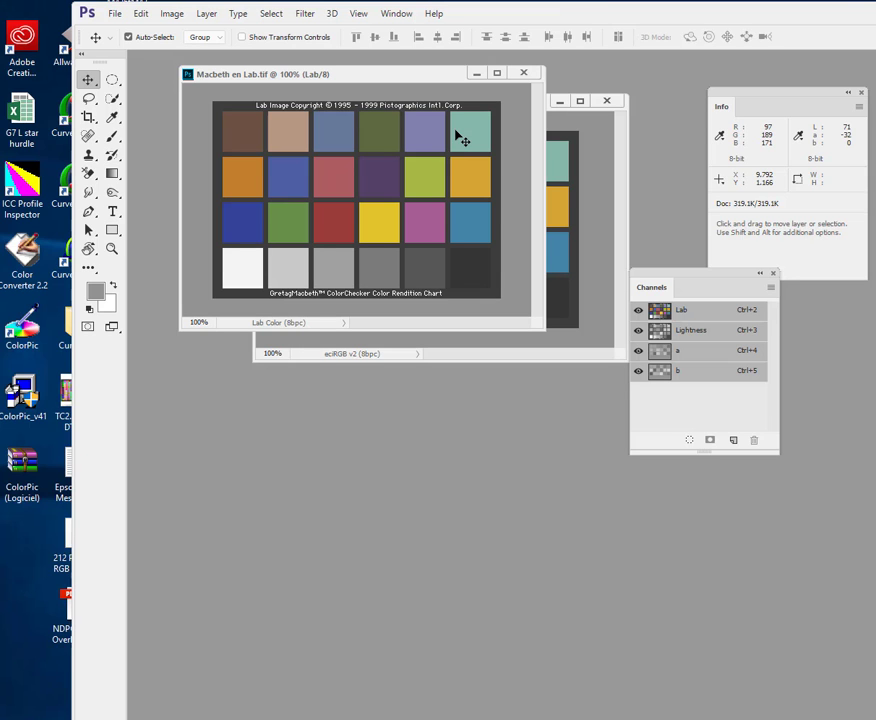
Switch to the Lab Mode.ai diagram in Illustrator and select the green circle beside the -a label.
key(alt+Tab)
key(alt+Tab)
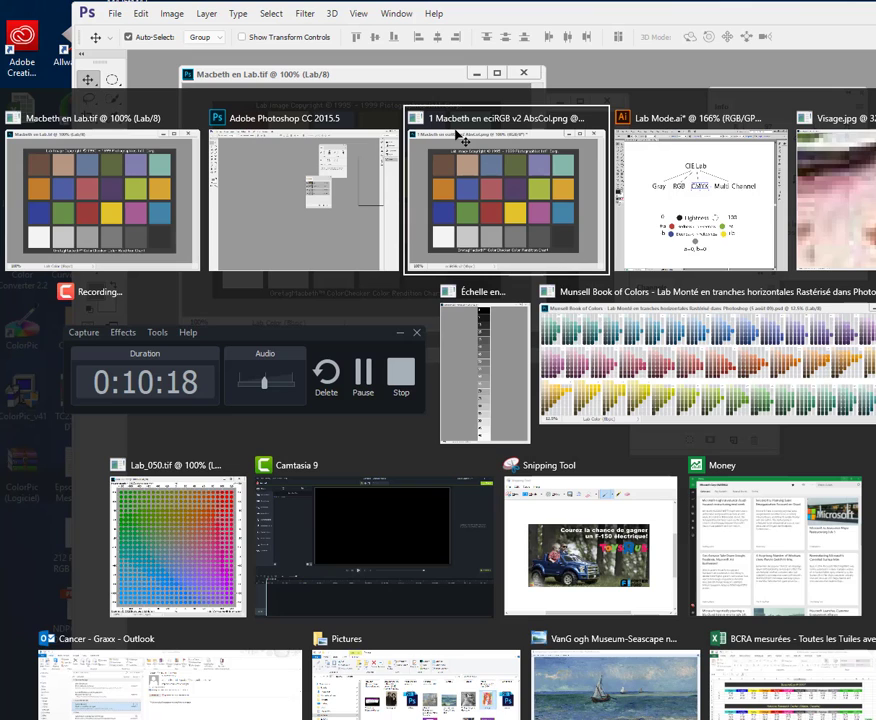
click(779, 225)
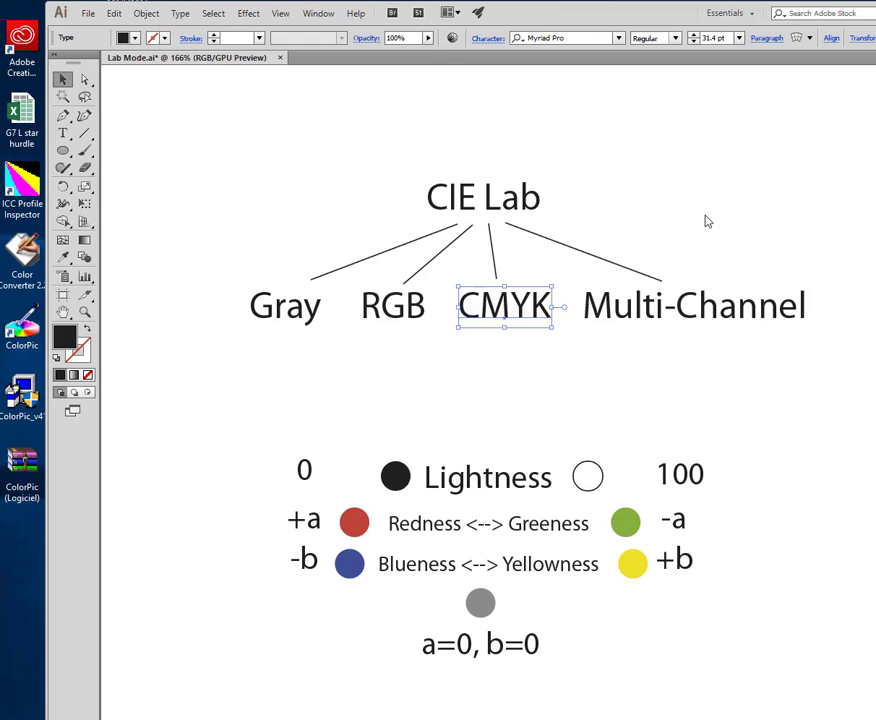
click(630, 527)
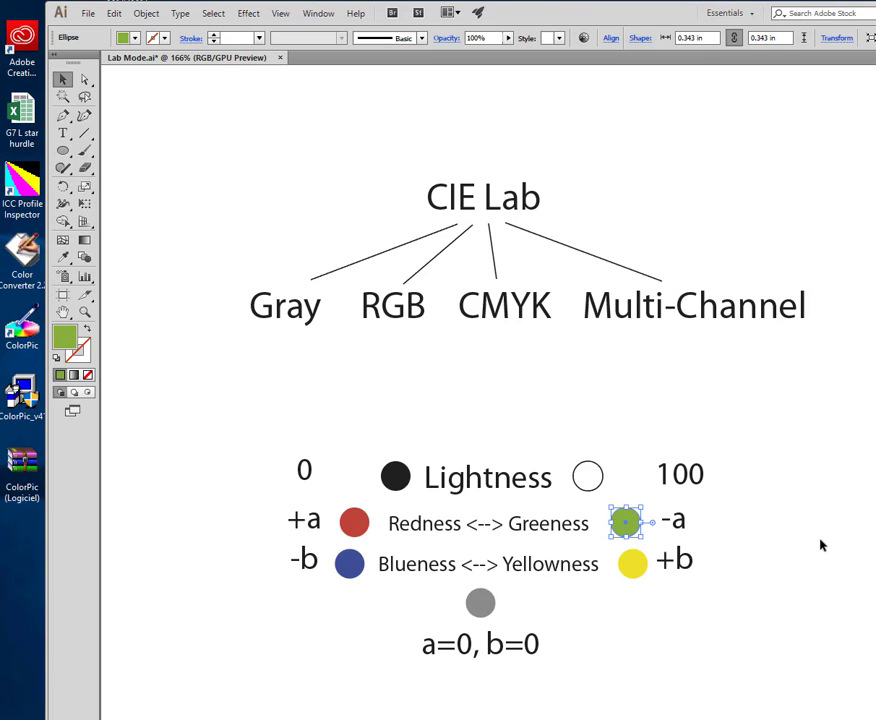
Read the Lab values of the Macbeth en Lab.tif patches in Photoshop with the Eyedropper tool, and return to the Illustrator diagram.
key(alt+Tab)
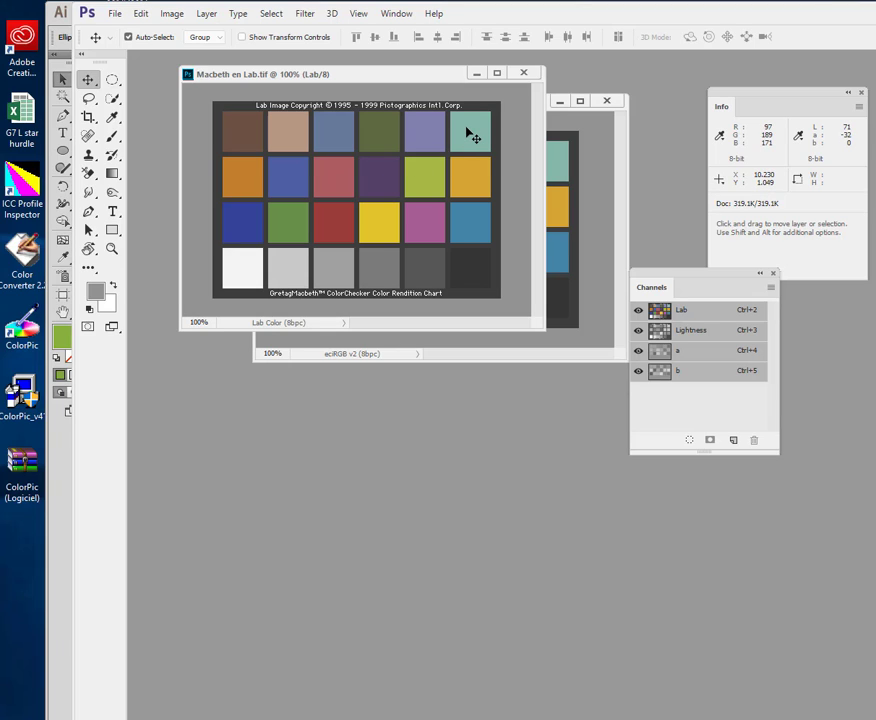
key(i)
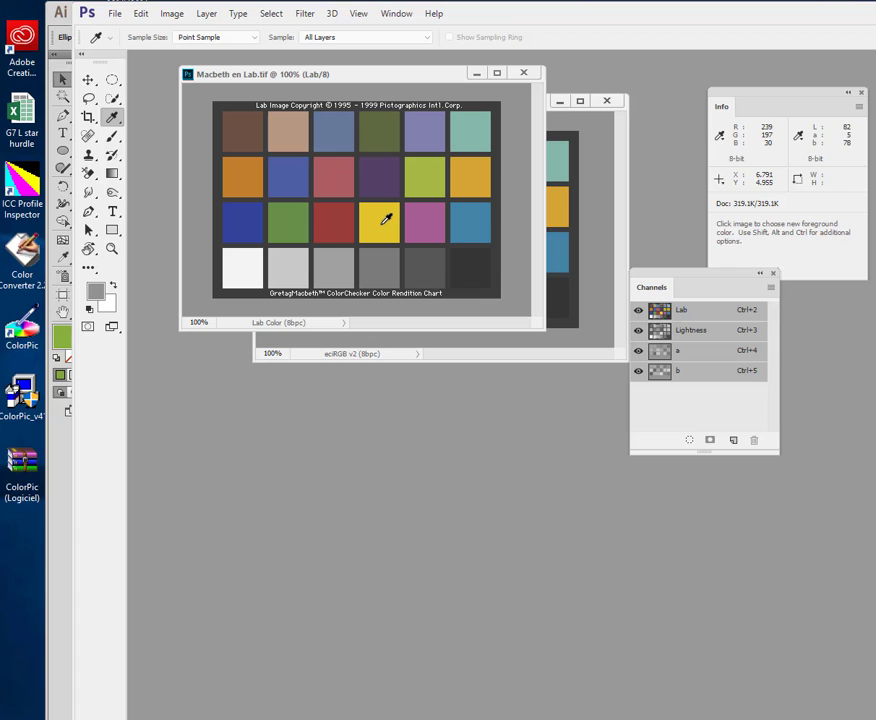
key(alt+Tab)
key(Tab)
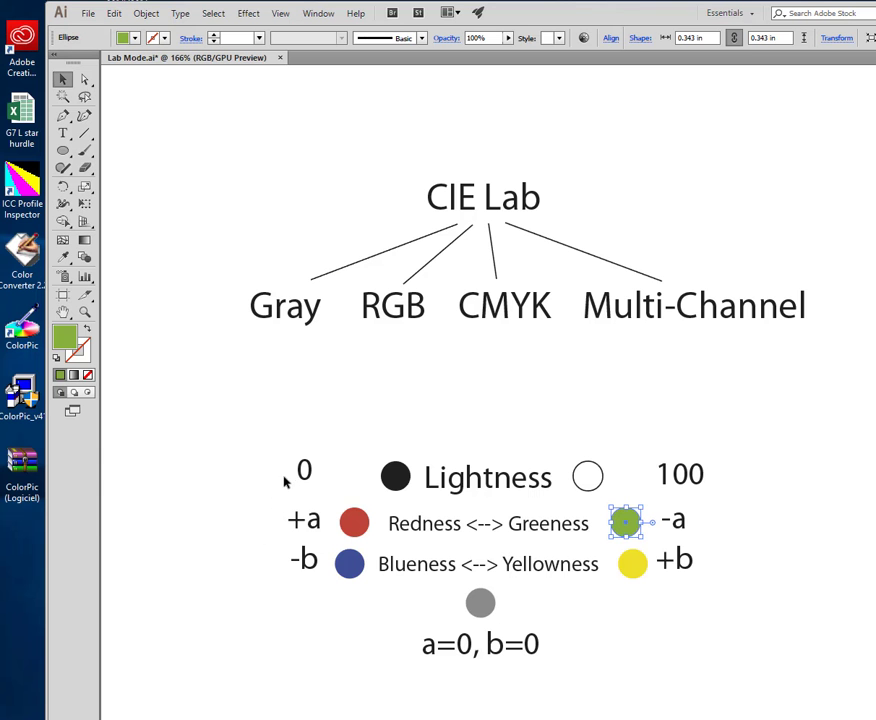
Copy the 0 label beside Lightness to the outer side of the +a label and change its text to +128.
click(304, 472)
drag(307, 482, 221, 528)
double_click(218, 520)
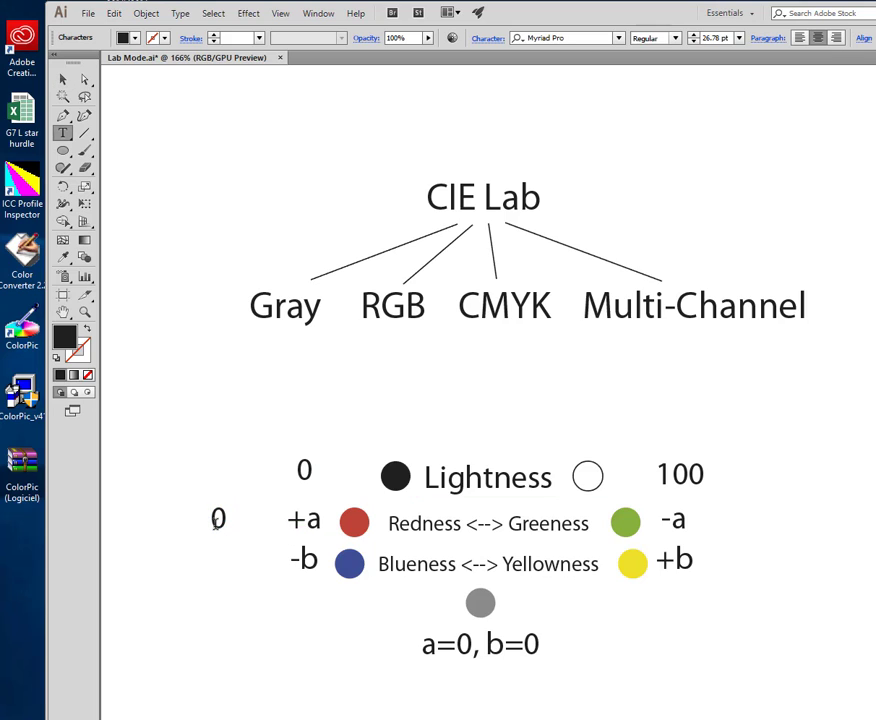
double_click(218, 520)
text(+128)
key(Escape)
Copy the +128 label to the outer side of the -a label and change the copy to -128.
drag(214, 523, 717, 523)
double_click(740, 520)
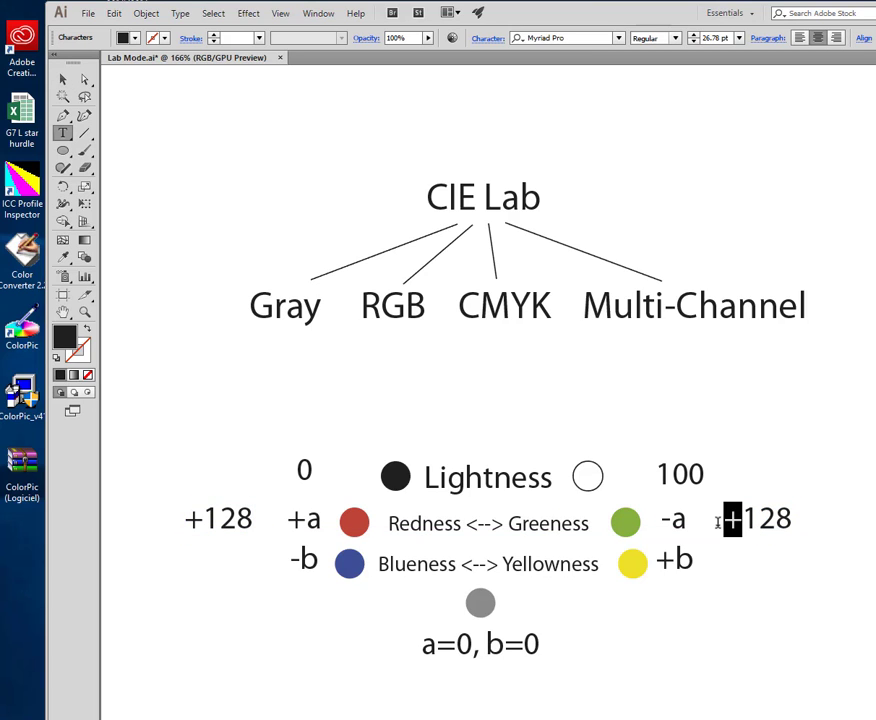
text(-)
key(Escape)
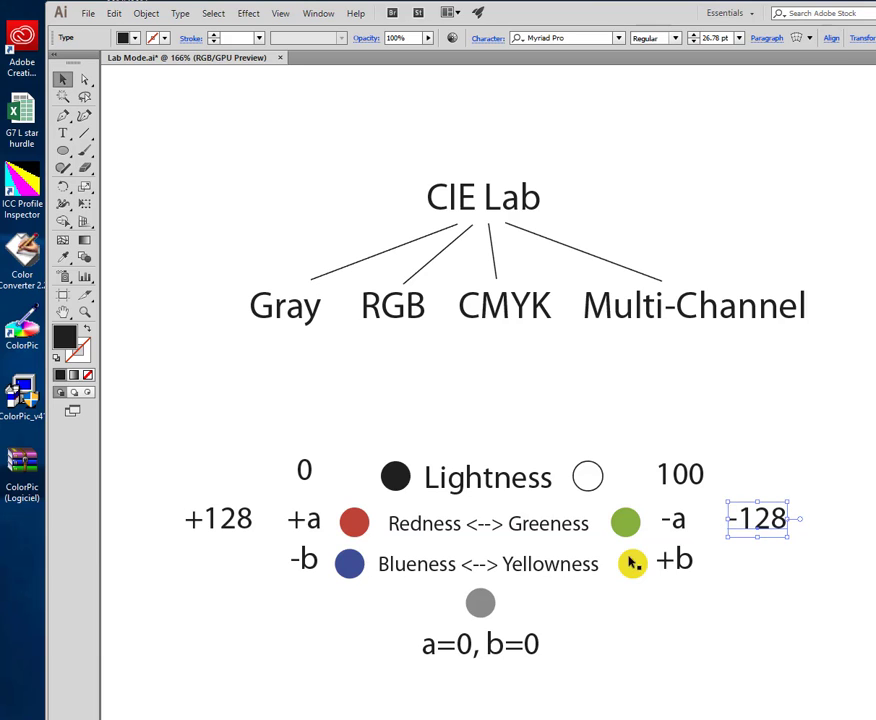
Duplicate both range labels down to the Blueness/Yellowness row, setting -128 beside -b and +128 beside +b.
shift+click(243, 526)
drag(243, 526, 171, 561)
click(229, 674)
double_click(198, 566)
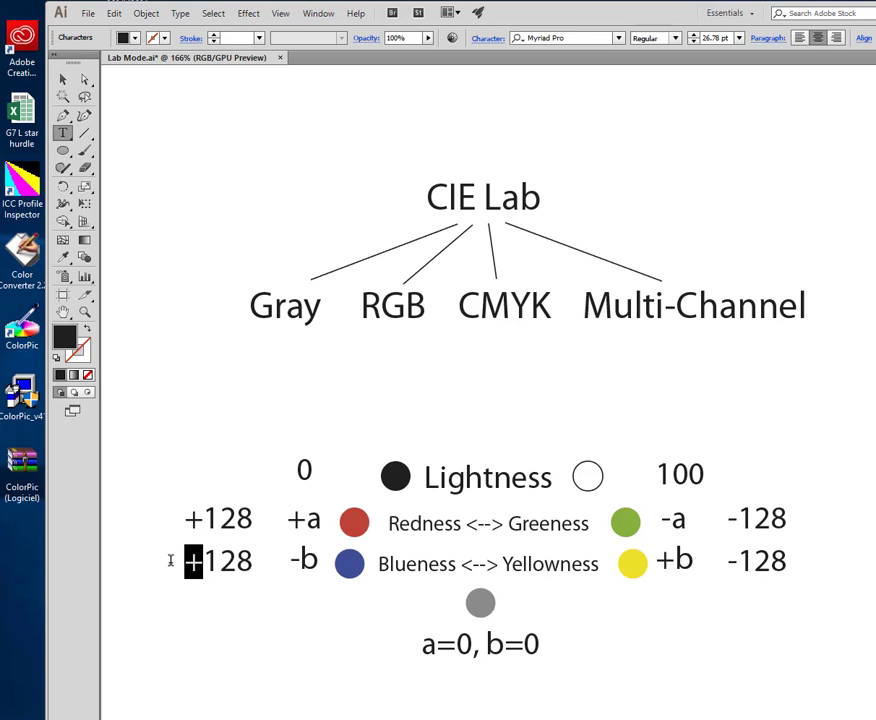
text(-)
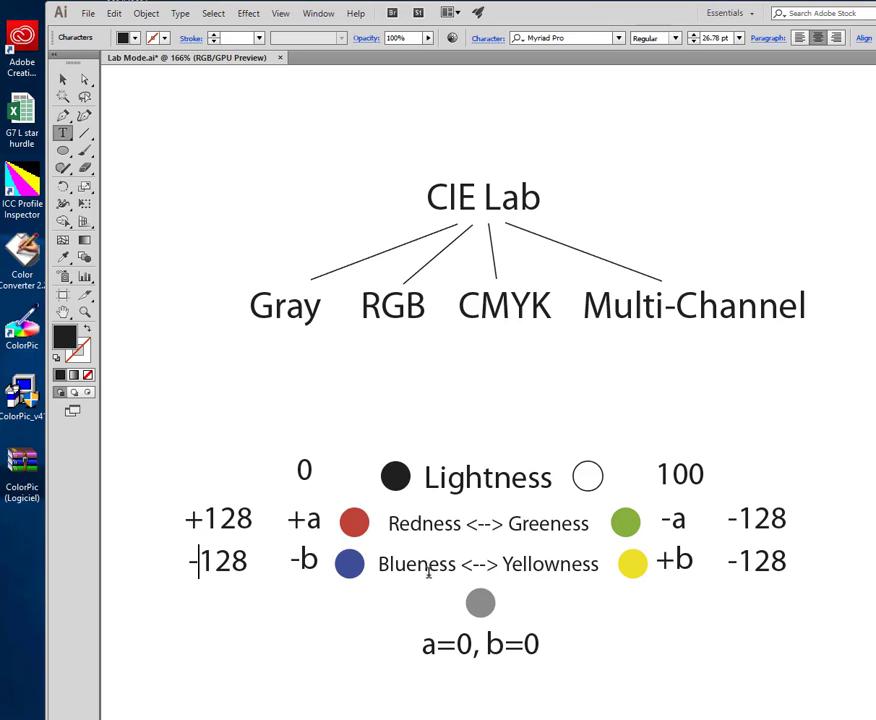
drag(737, 563, 727, 563)
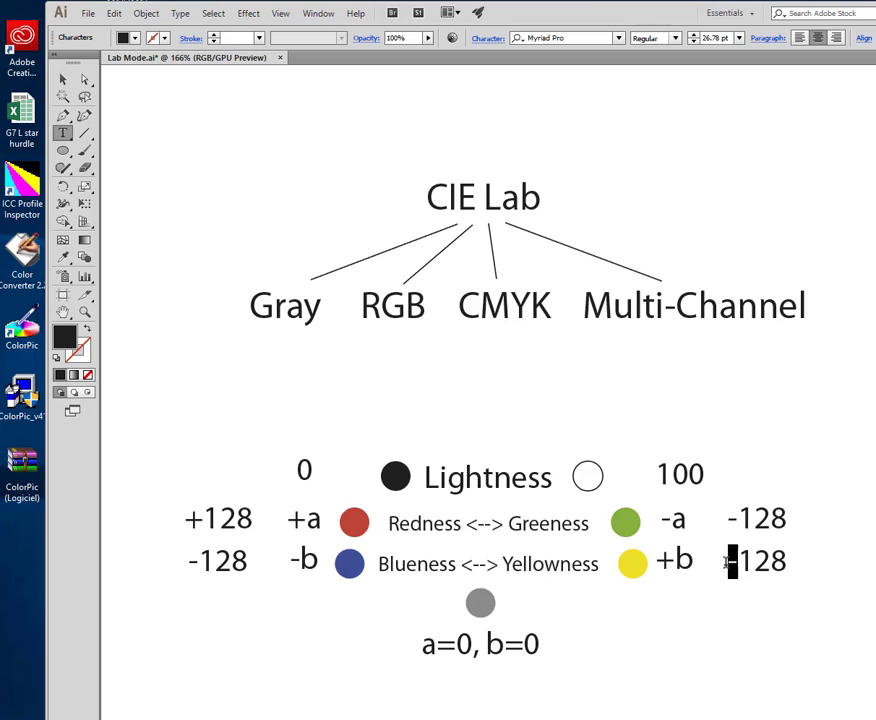
text(+)
key(Escape)
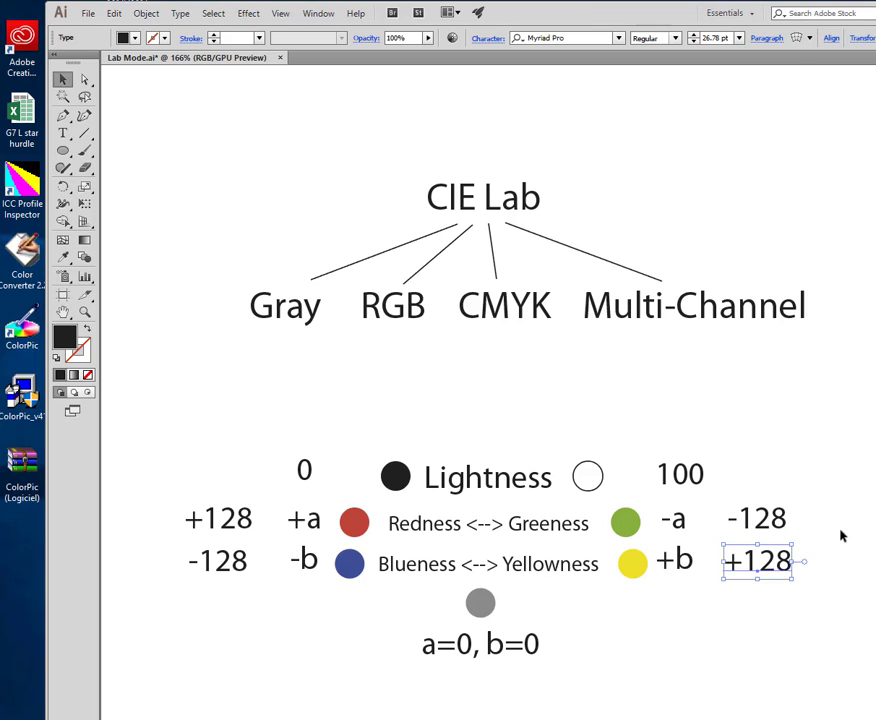
click(849, 530)
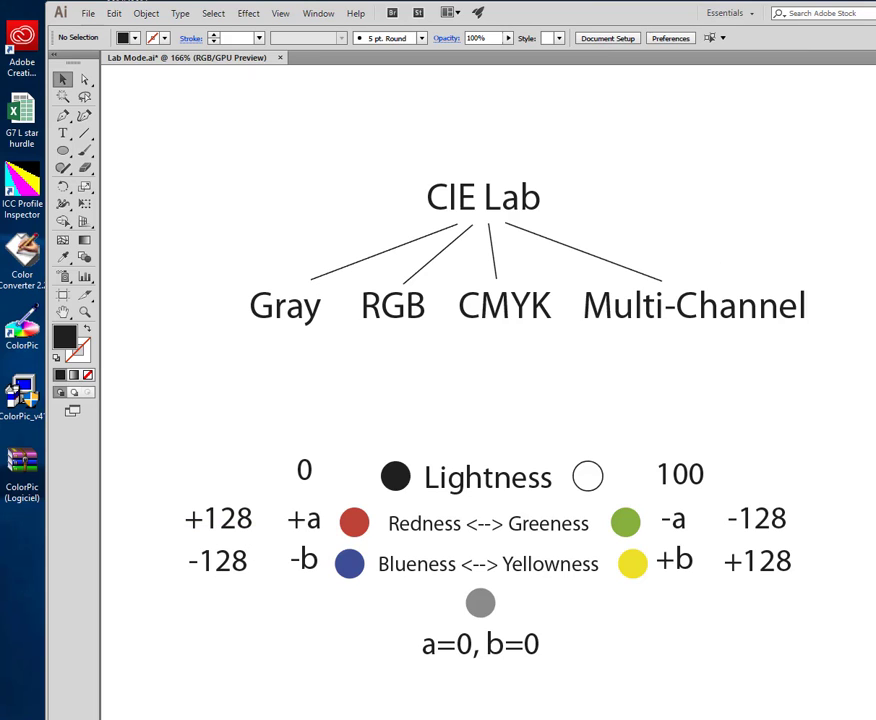
Switch to Macbeth en Lab.tif in Photoshop at 300% and select the red patch in the third row with the Quick Selection tool.
key(alt+Tab)
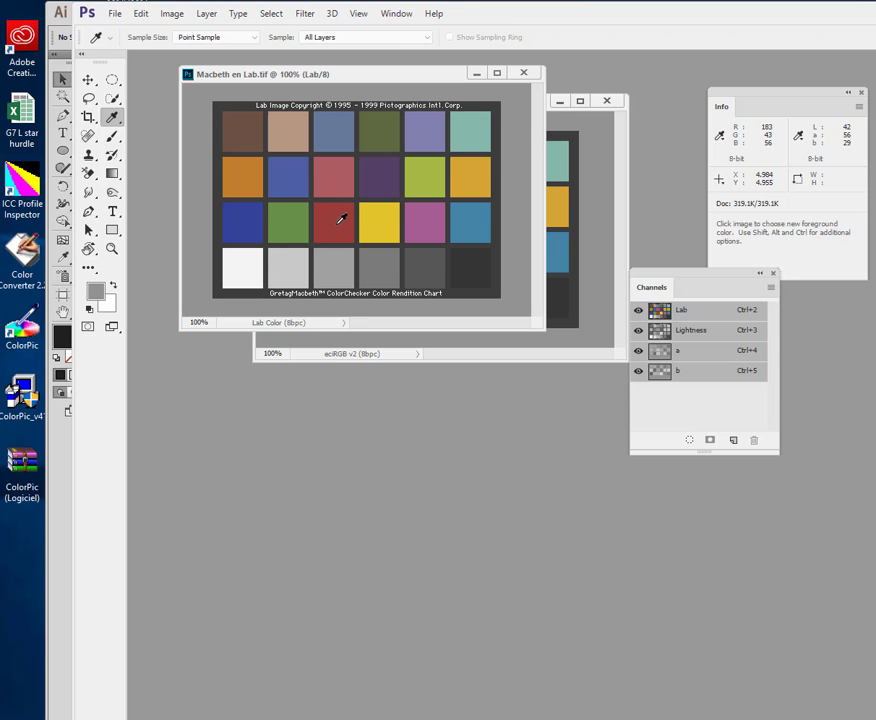
key(ctrl+plus)
key(ctrl+plus)
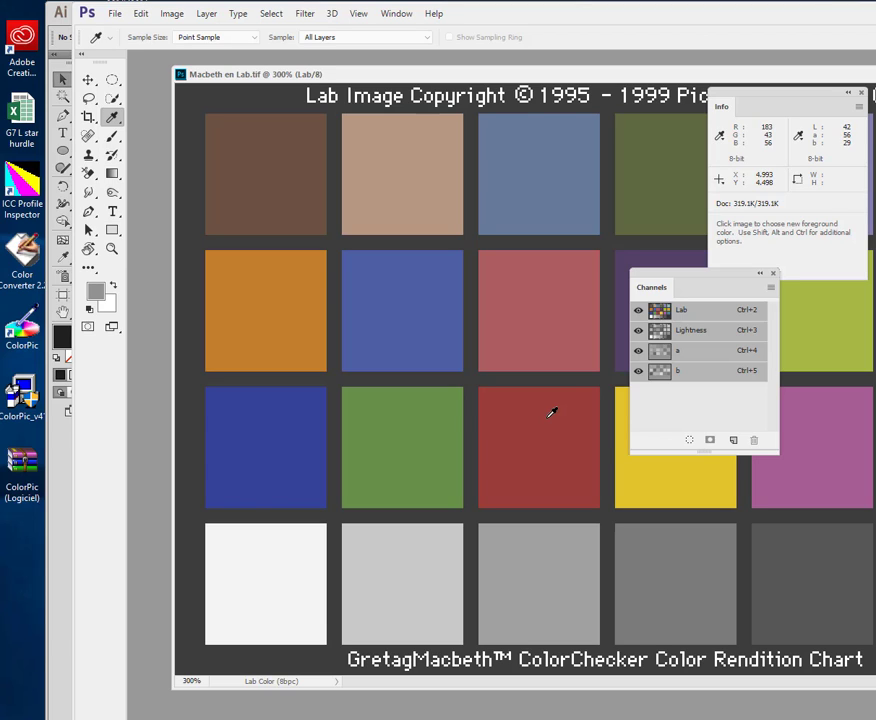
click(112, 98)
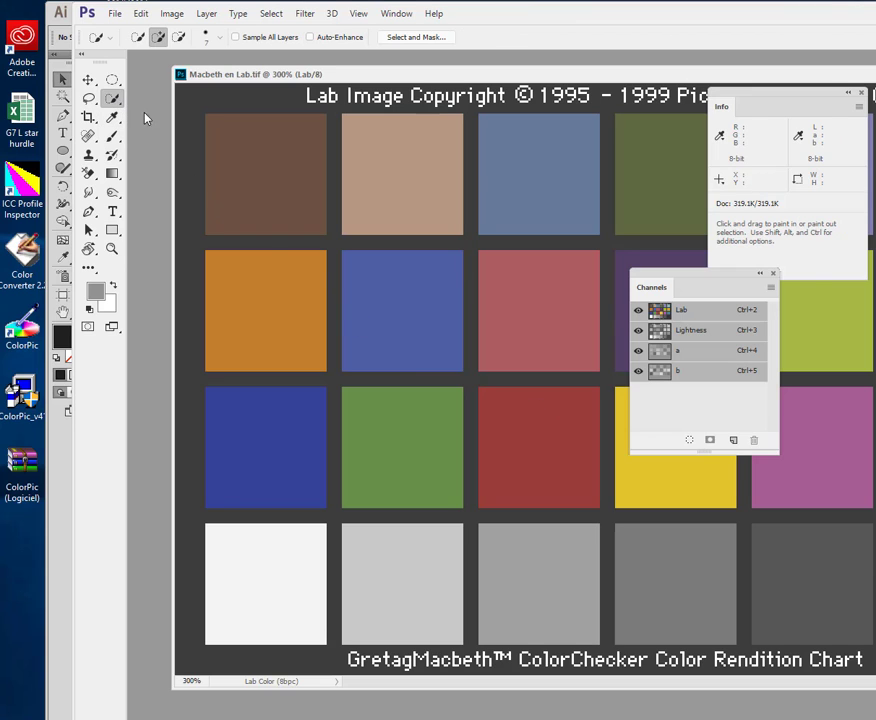
click(561, 472)
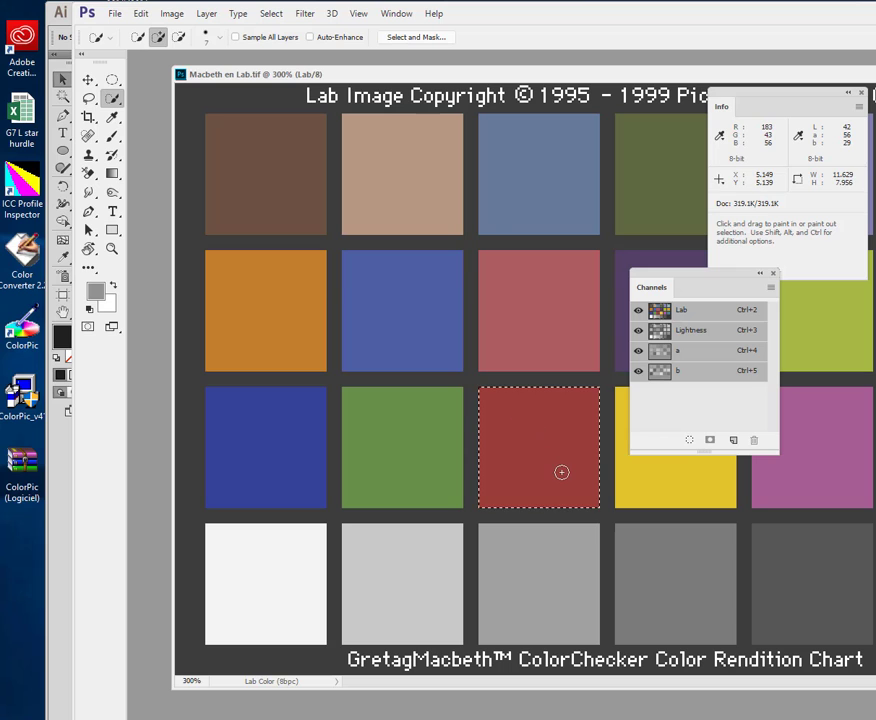
Enter L 42 and a 128 for the foreground color, accept the closest value 127, and fill the selected red patch with it.
click(95, 291)
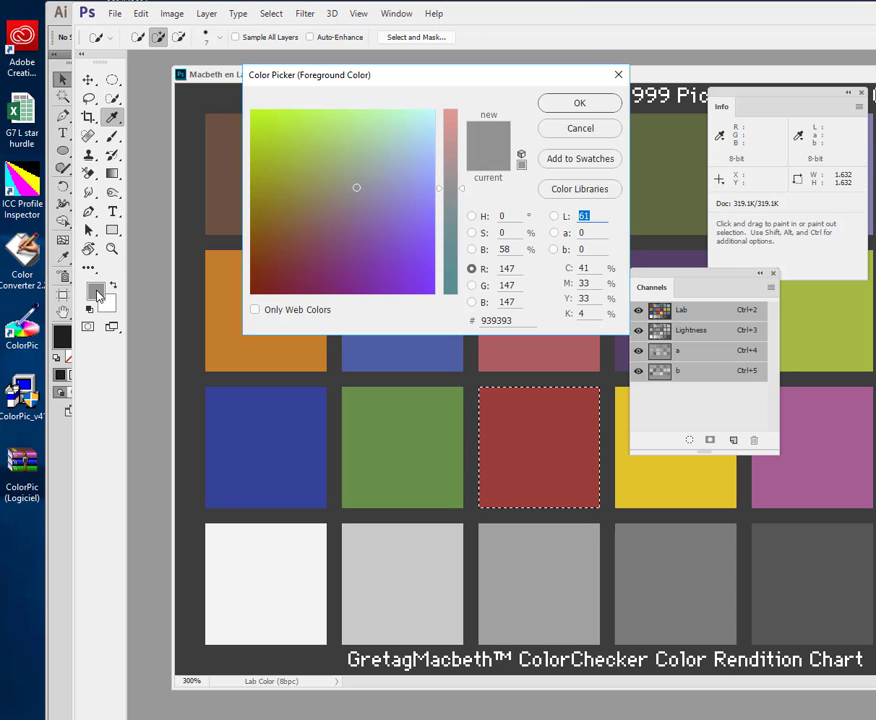
click(593, 216)
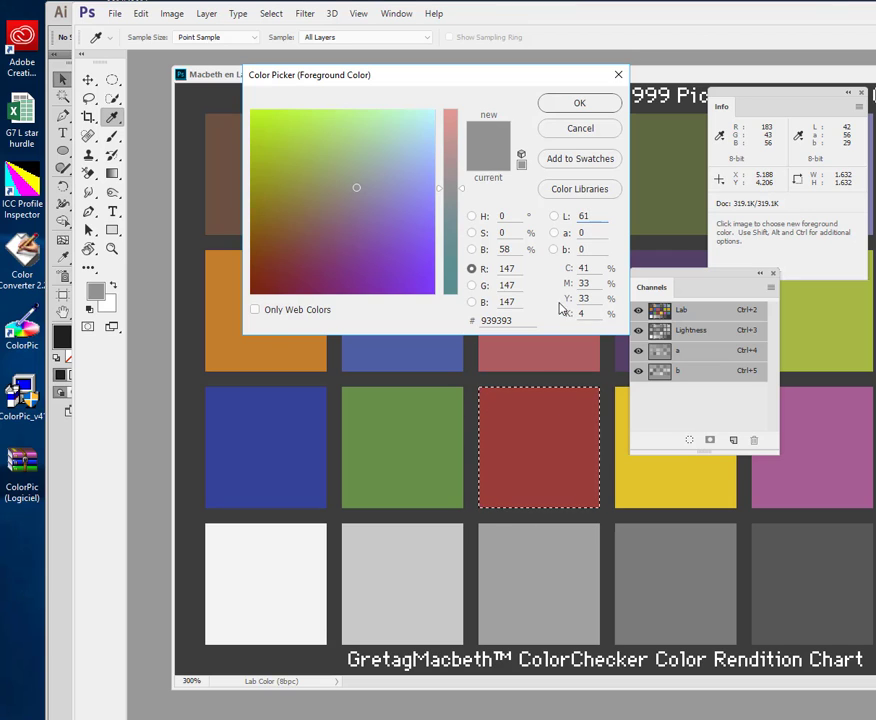
double_click(580, 216)
text(42)
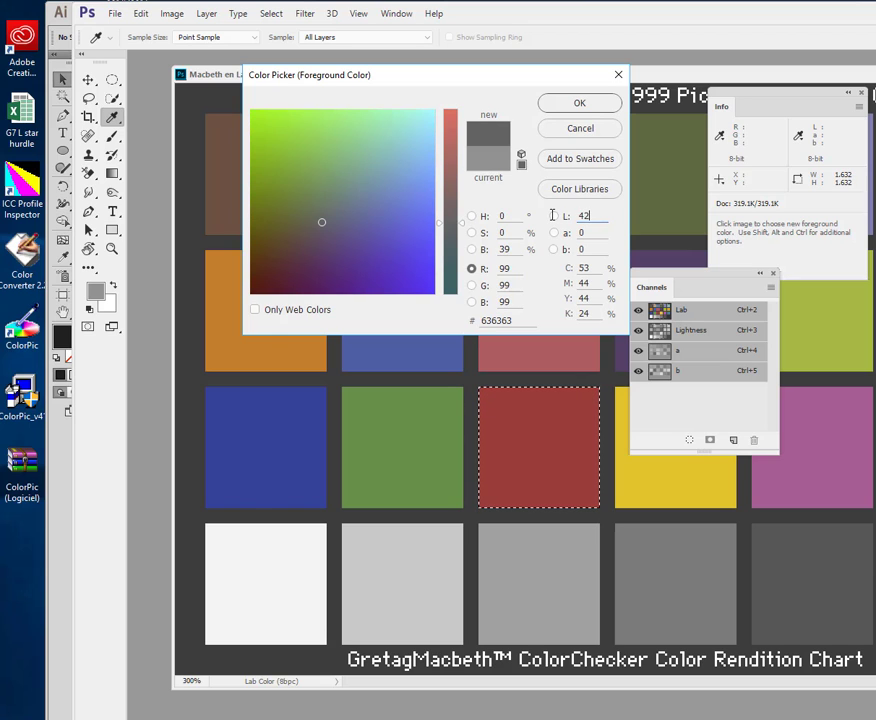
key(Tab)
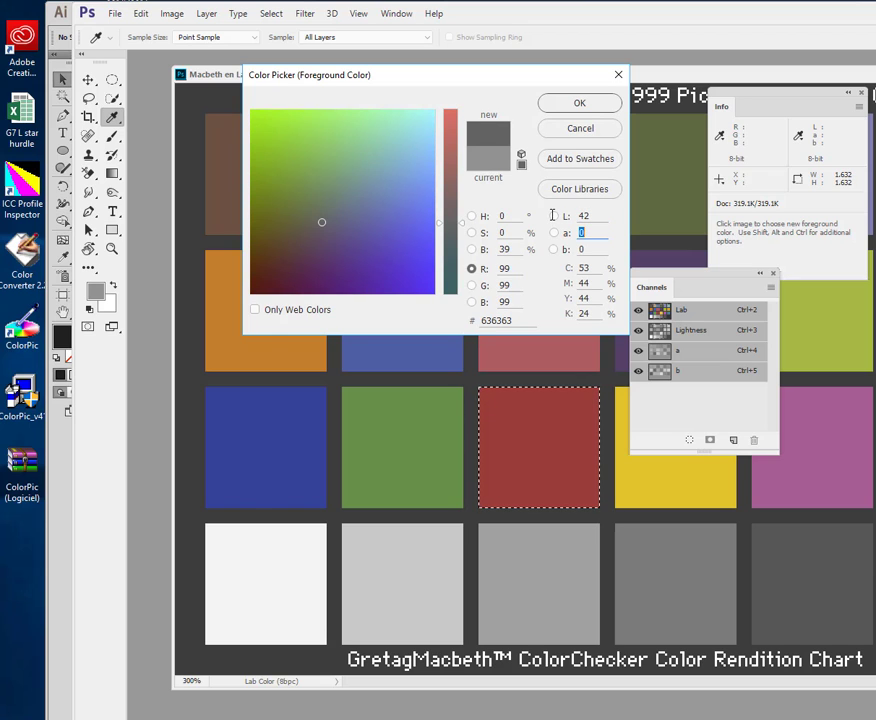
text(128)
key(Tab)
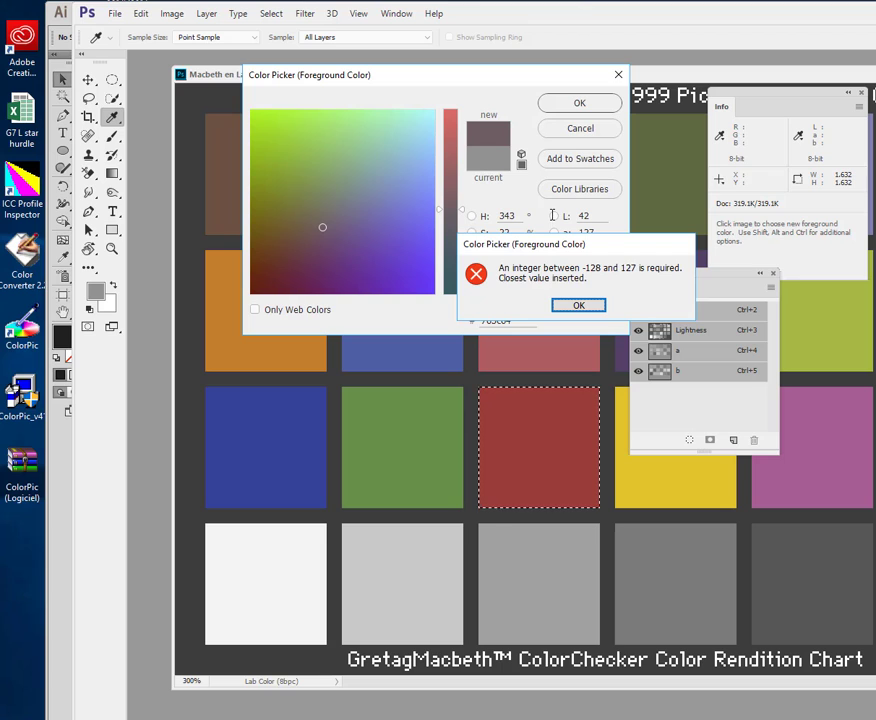
click(587, 308)
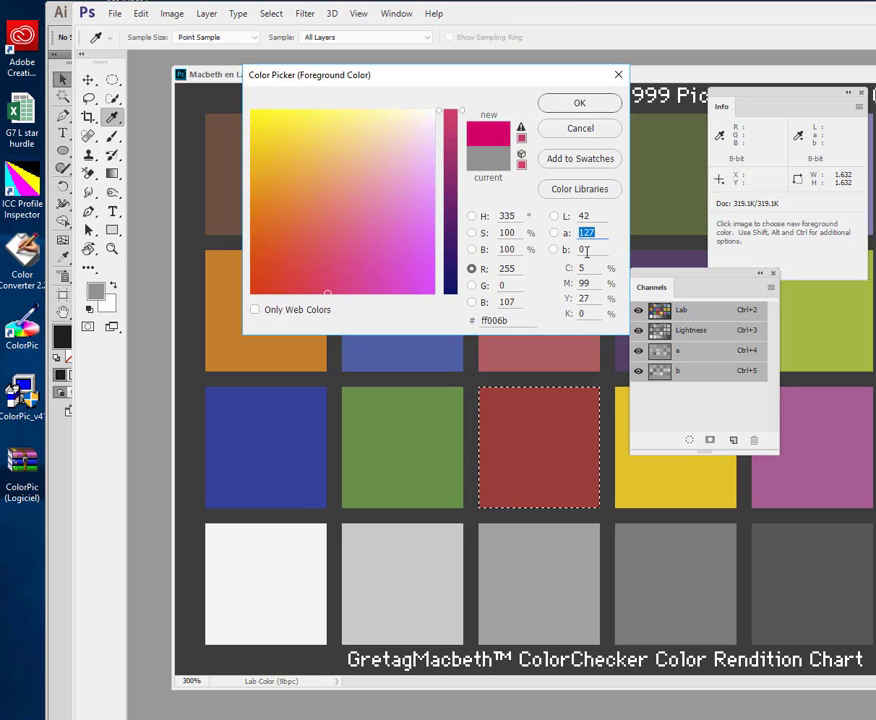
click(575, 106)
key(w)
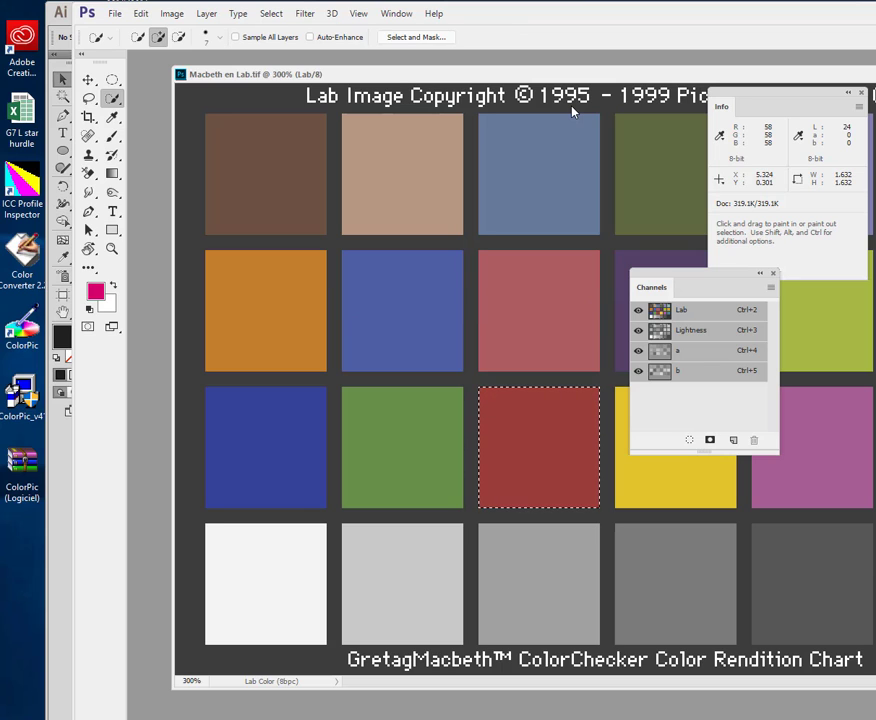
key(alt+BackSpace)
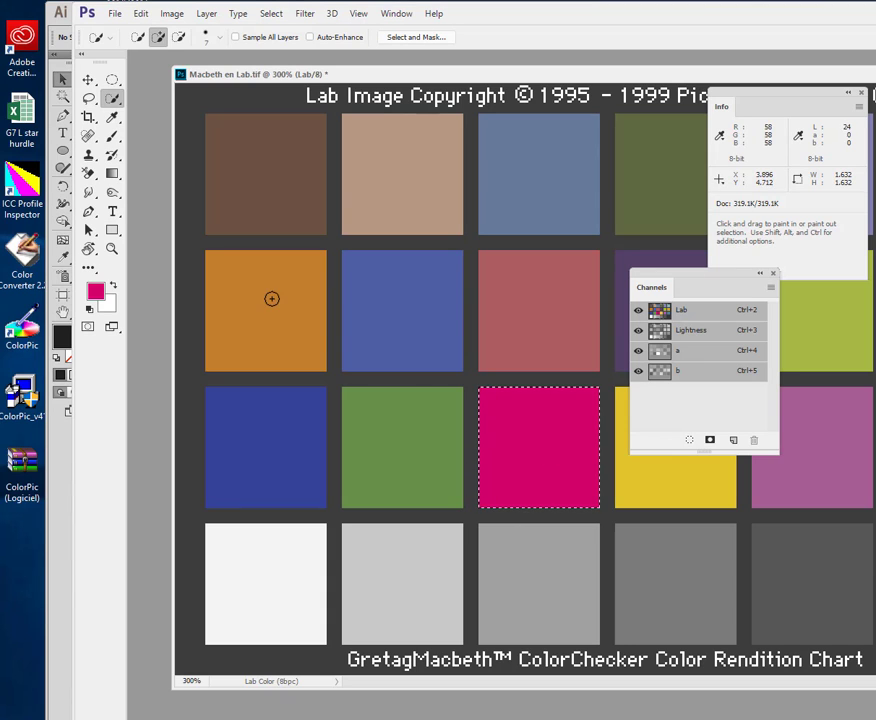
Set the foreground color's b value to 127 and refill the selected patch with the new color.
click(95, 291)
click(563, 249)
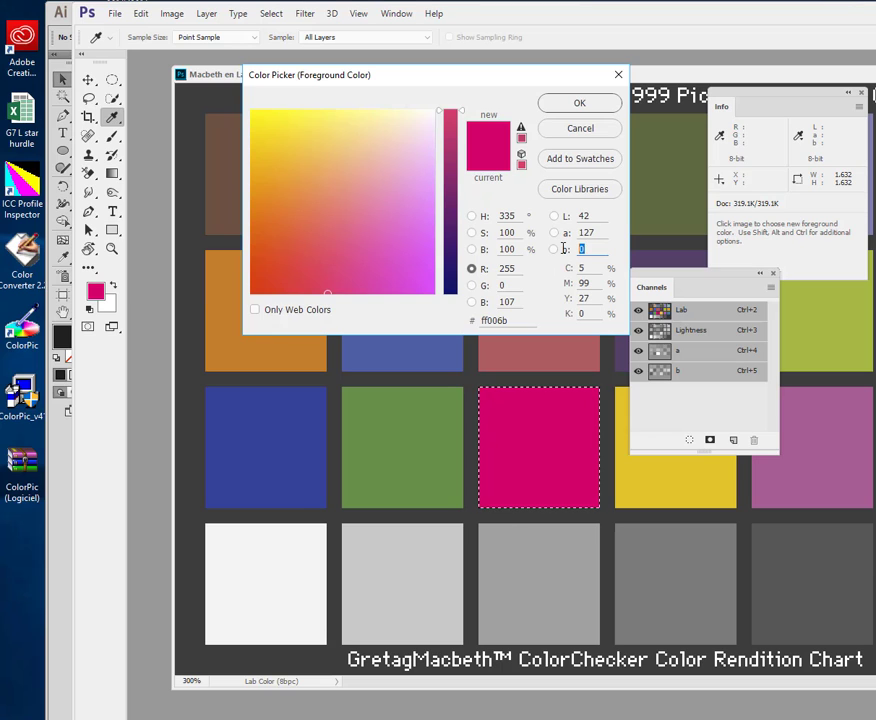
text(127)
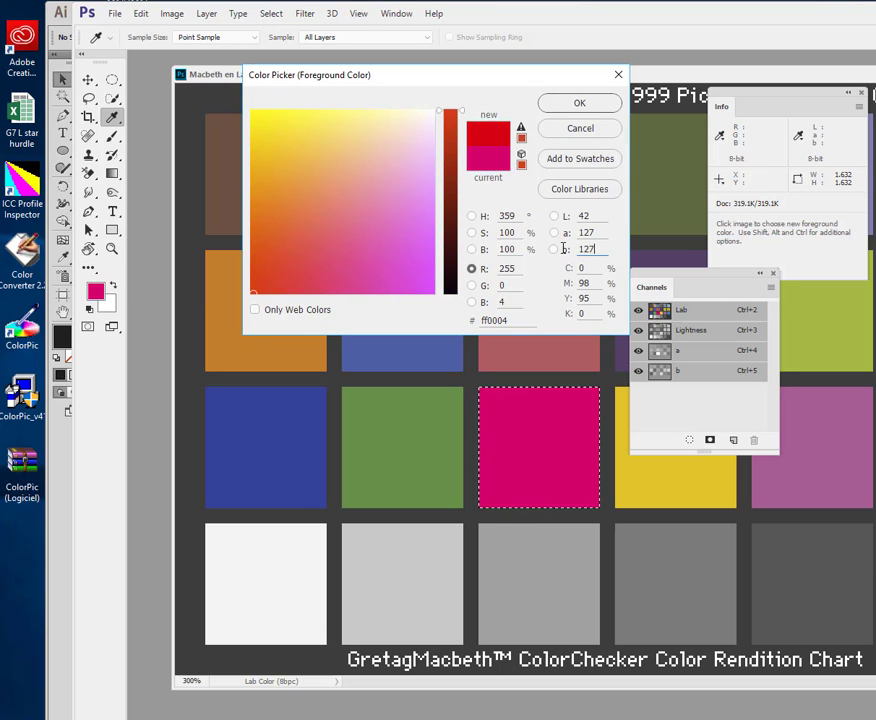
key(Tab)
click(592, 106)
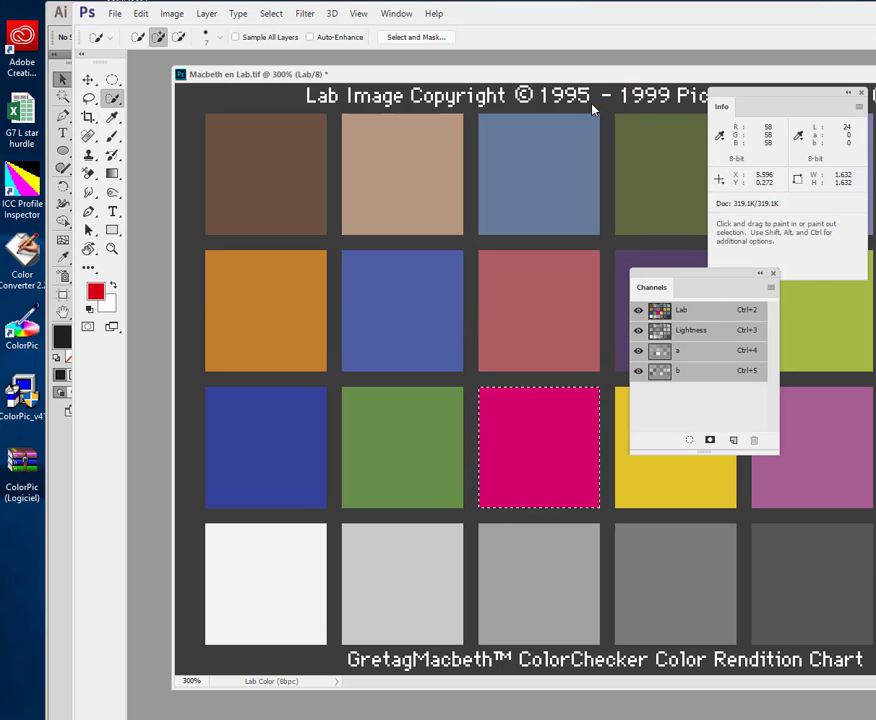
key(alt+BackSpace)
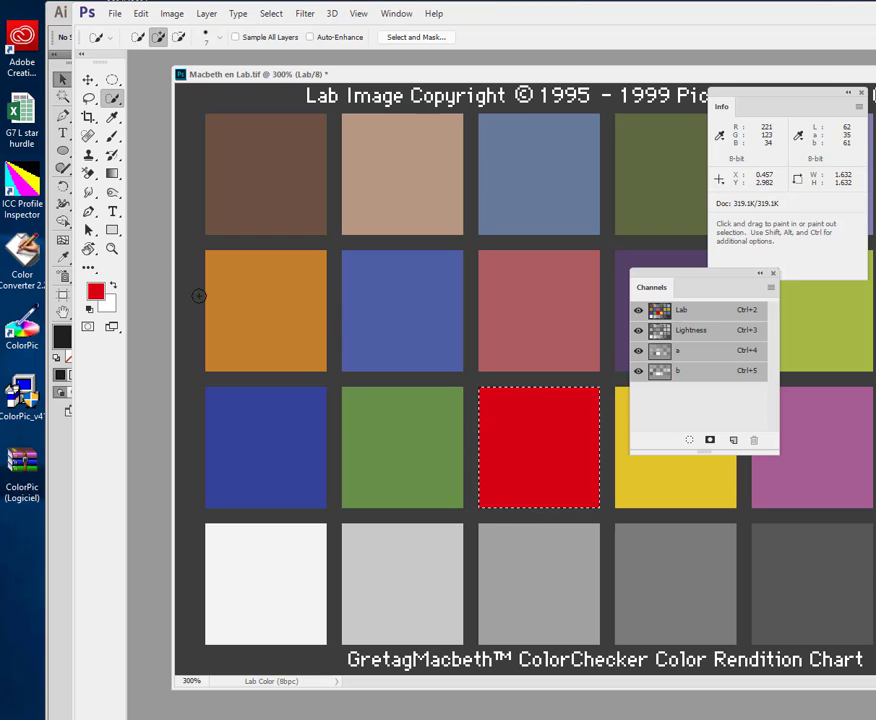
Try the in-gamut substitute for the red foreground color, examine its RGB and Lab values, and cancel the color change.
click(95, 291)
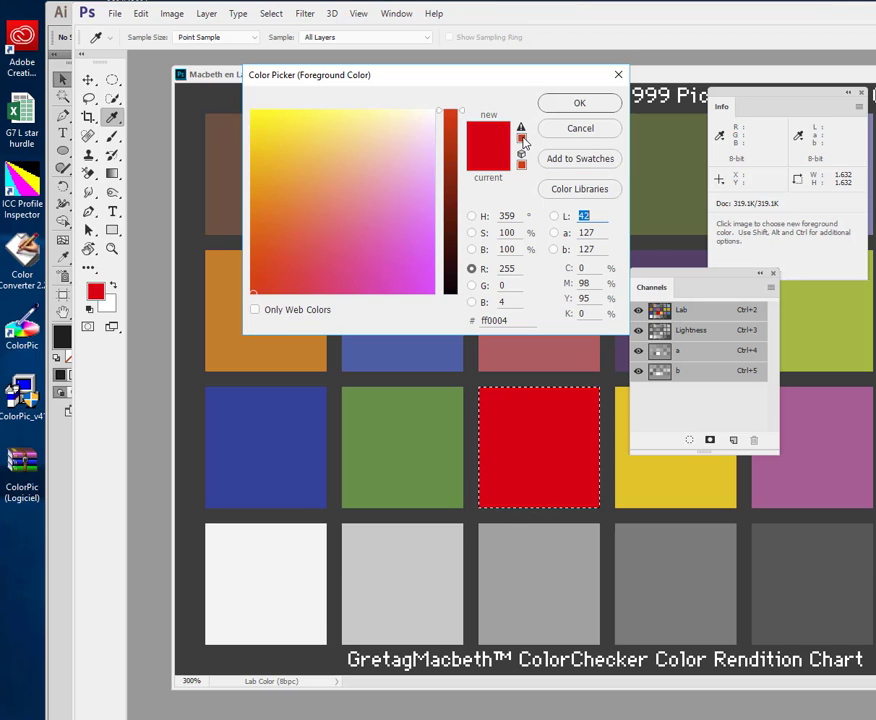
click(521, 140)
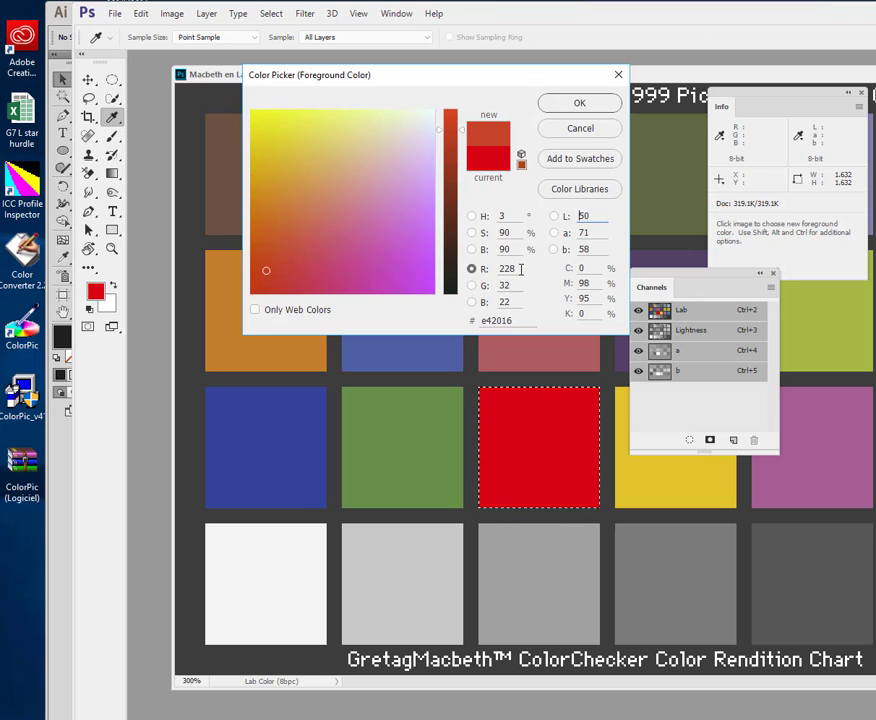
click(512, 268)
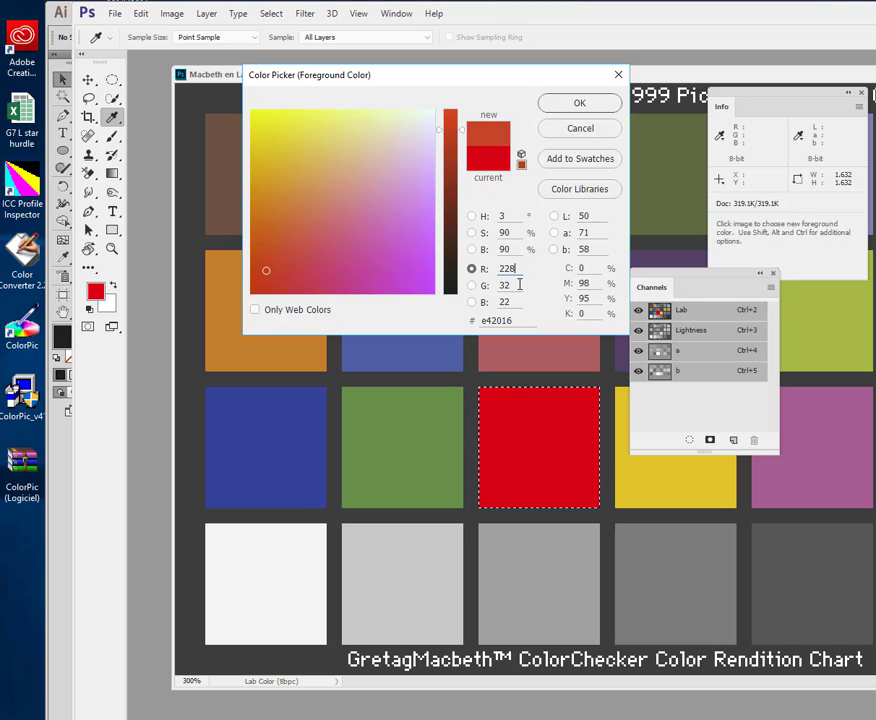
drag(516, 269, 461, 262)
click(508, 286)
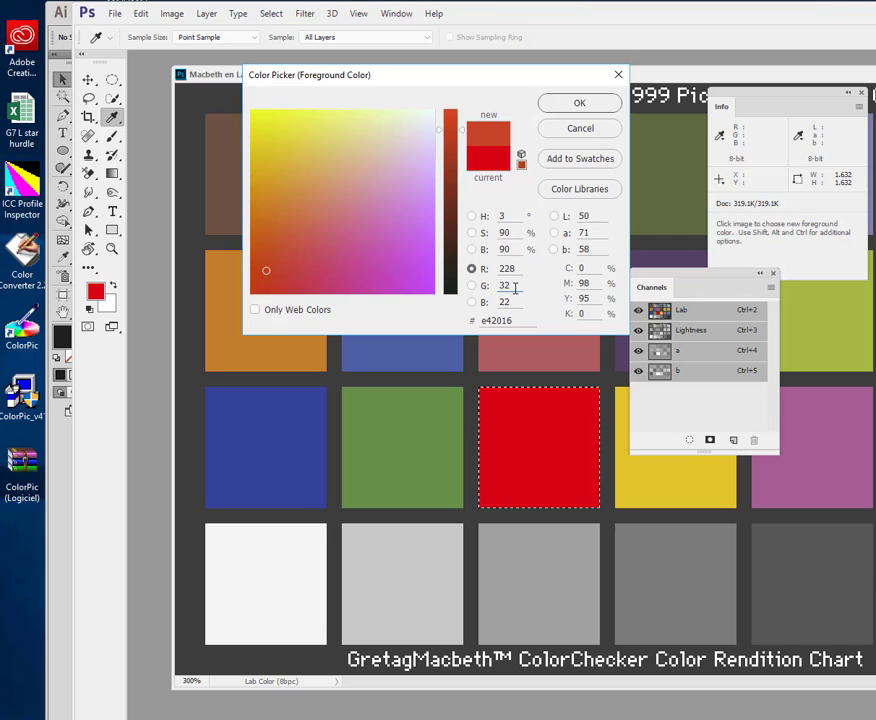
double_click(595, 231)
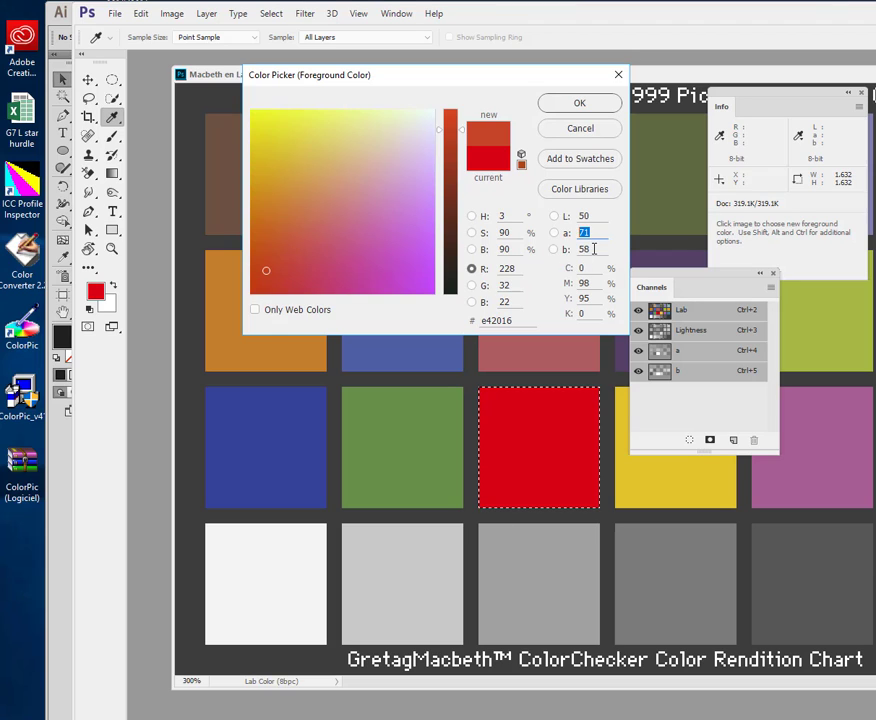
key(Tab)
click(597, 233)
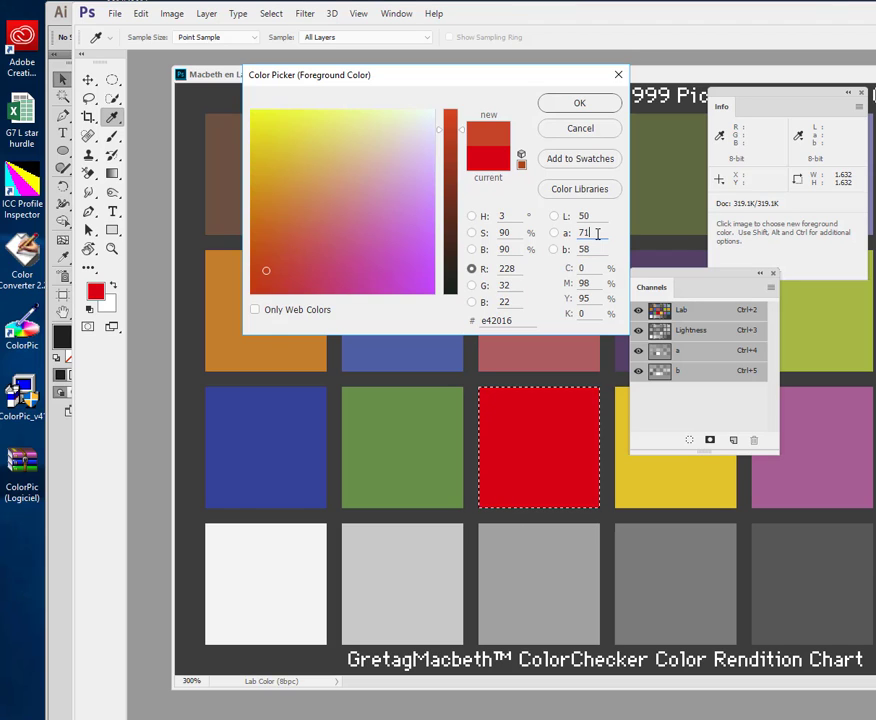
key(Tab)
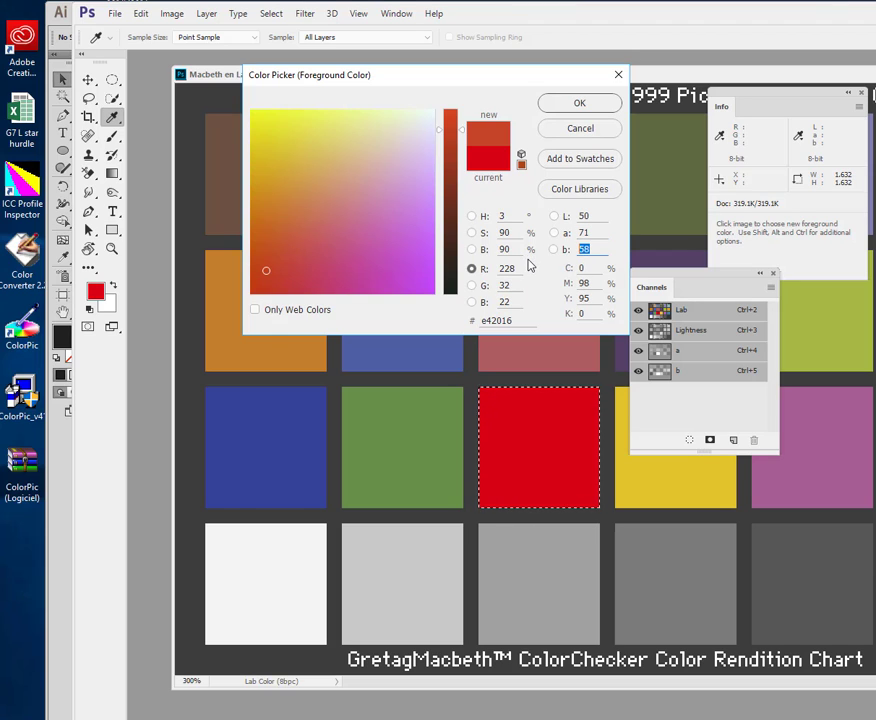
double_click(597, 232)
key(Tab)
click(595, 250)
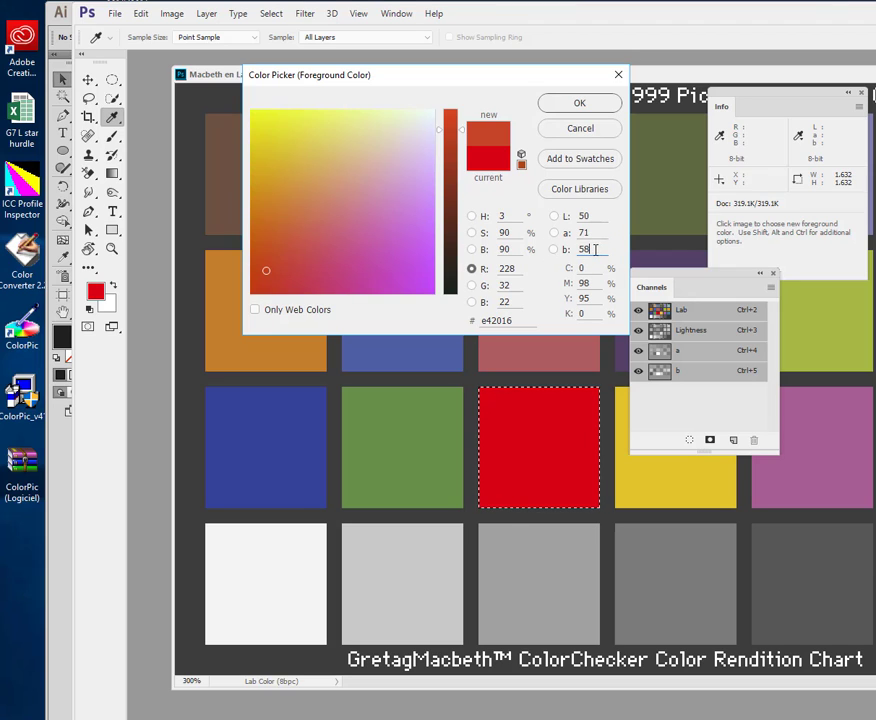
click(606, 130)
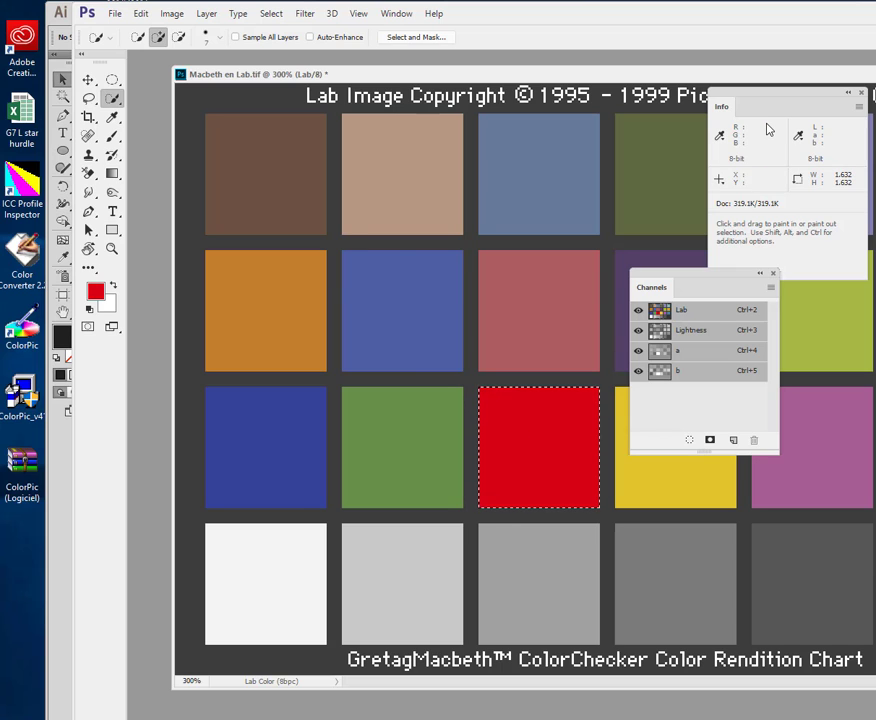
key(ctrl+minus)
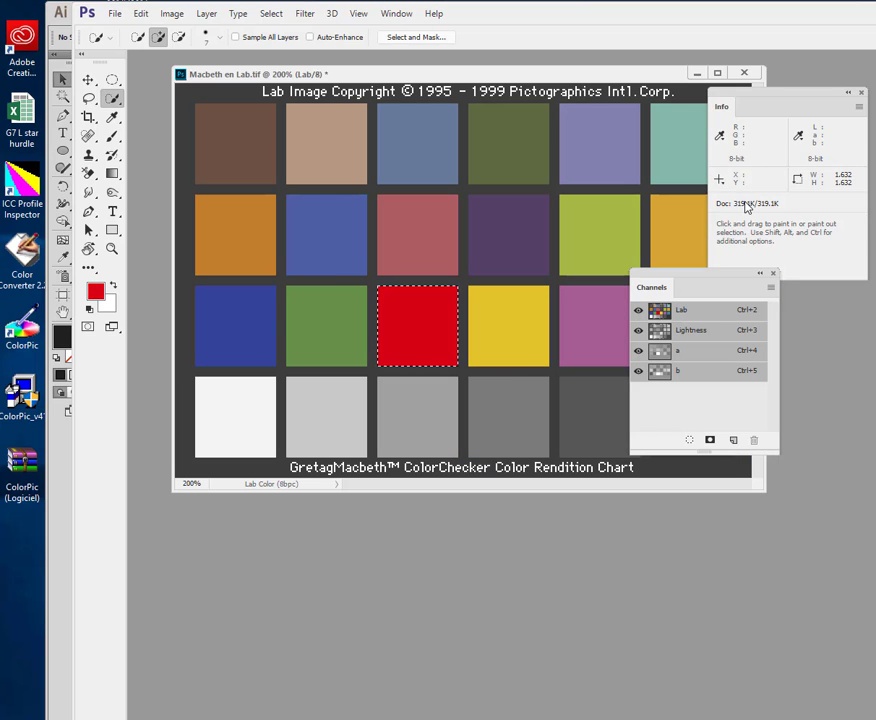